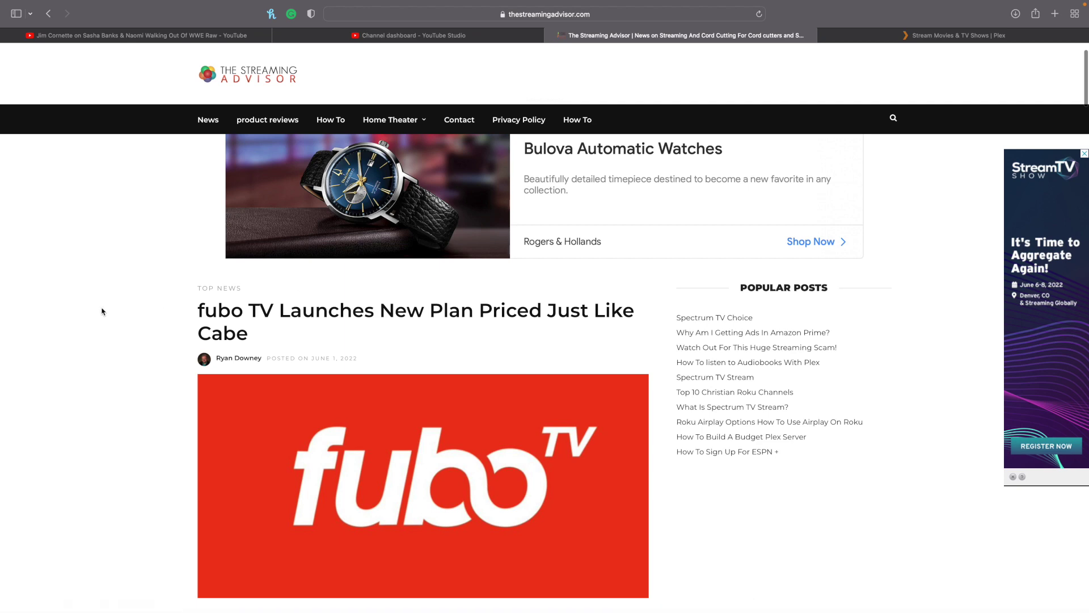
Enter 'plex' in Safari's address bar and accept the plex.tv suggestion to load its home page.
{"action": "scroll", "coordinate": [99, 311], "scroll_direction": "down", "scroll_amount": 10}
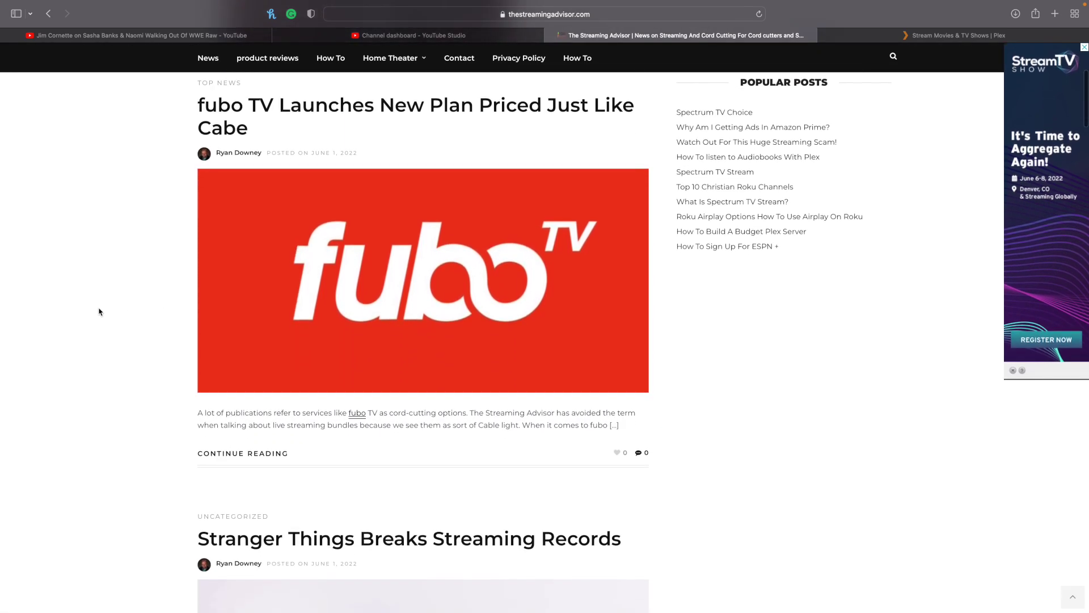
{"action": "scroll", "coordinate": [99, 311], "scroll_direction": "down", "scroll_amount": 12}
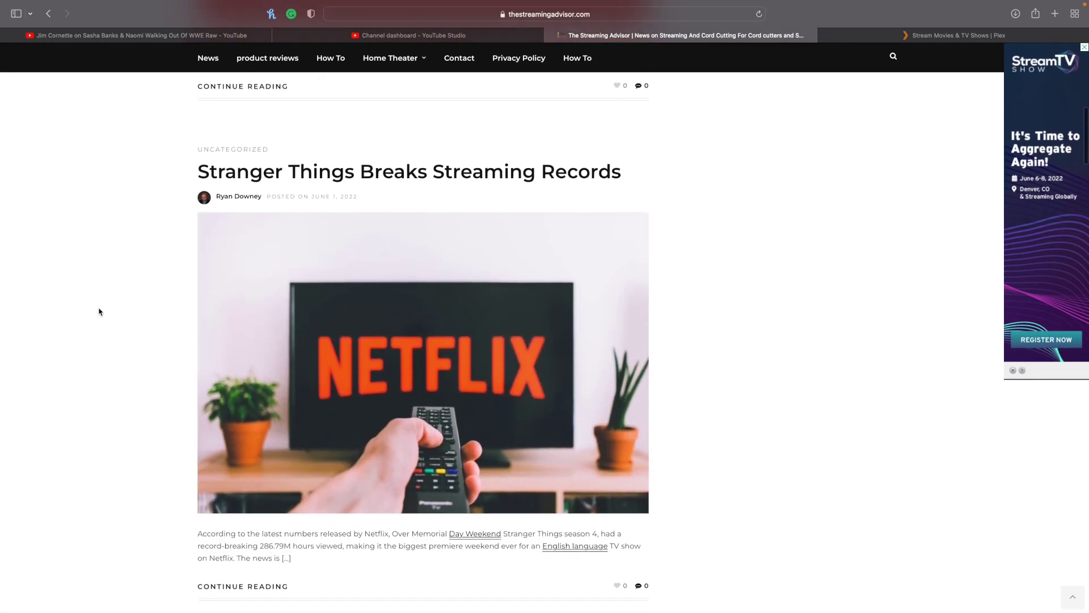
{"action": "scroll", "coordinate": [100, 311], "scroll_direction": "down", "scroll_amount": 12}
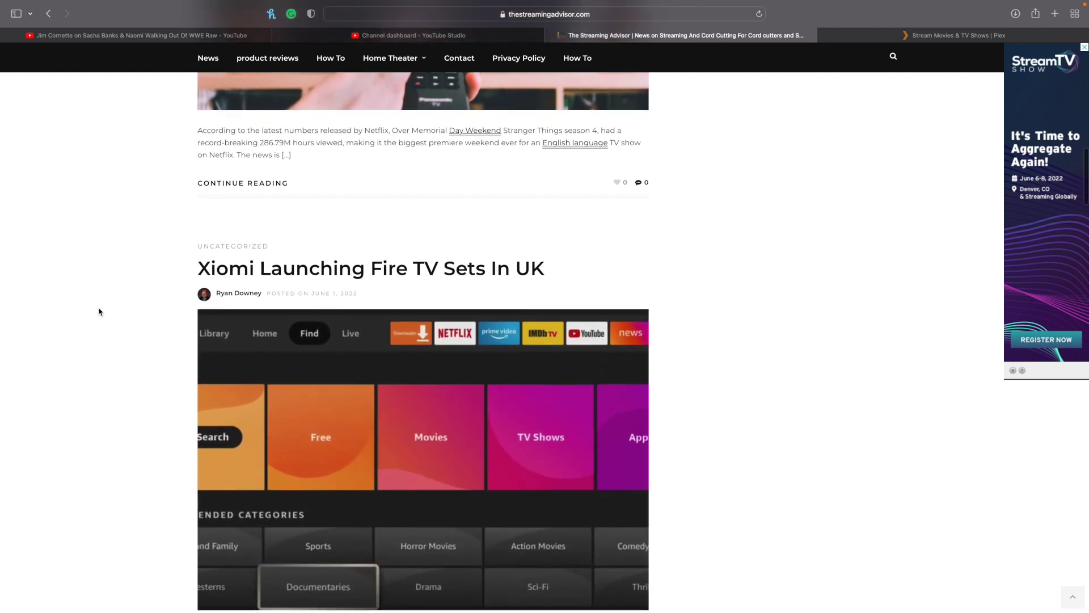
{"action": "scroll", "coordinate": [99, 311], "scroll_direction": "down", "scroll_amount": 13}
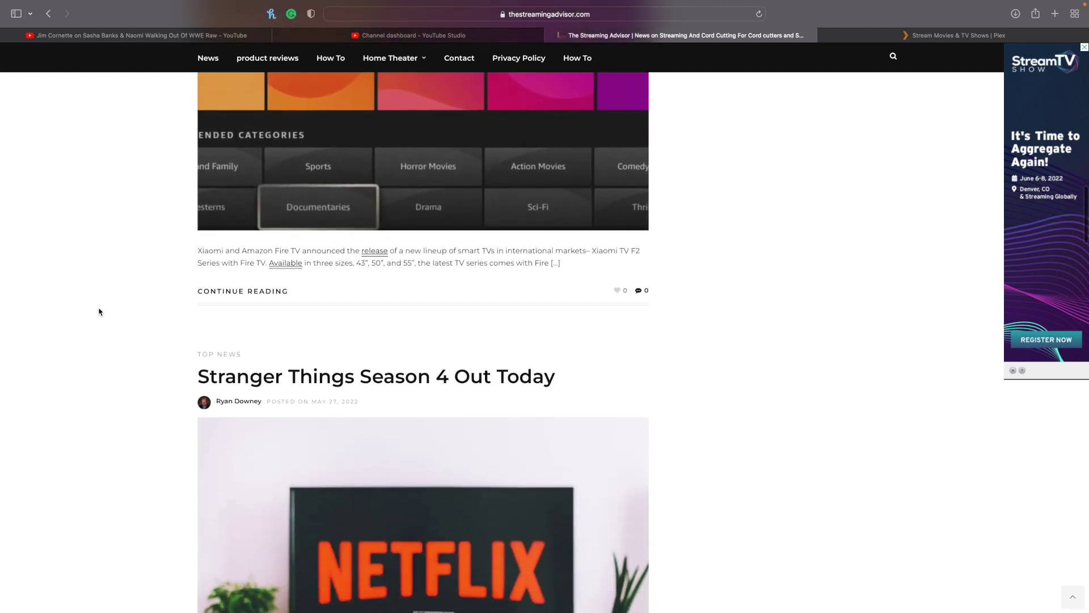
{"action": "scroll", "coordinate": [99, 312], "scroll_direction": "down", "scroll_amount": 10}
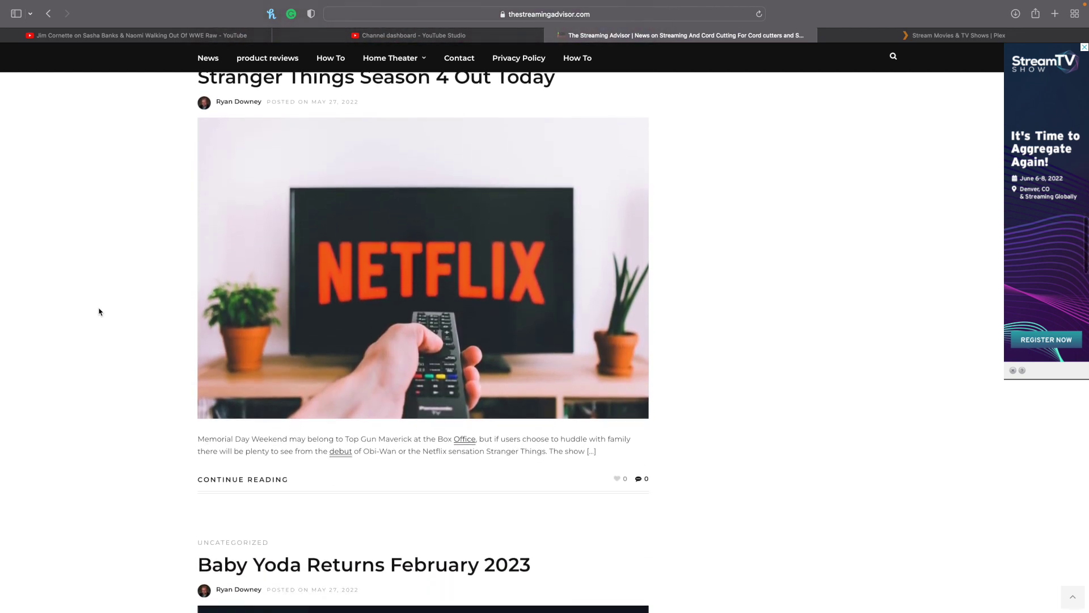
{"action": "scroll", "coordinate": [99, 311], "scroll_direction": "down", "scroll_amount": 10}
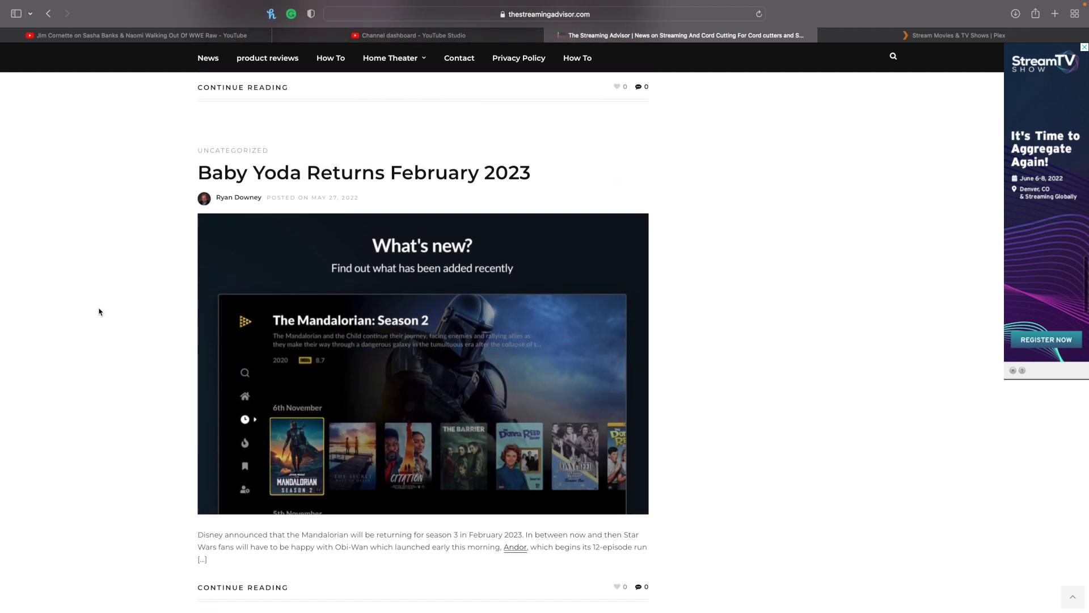
{"action": "left_click", "coordinate": [446, 15]}
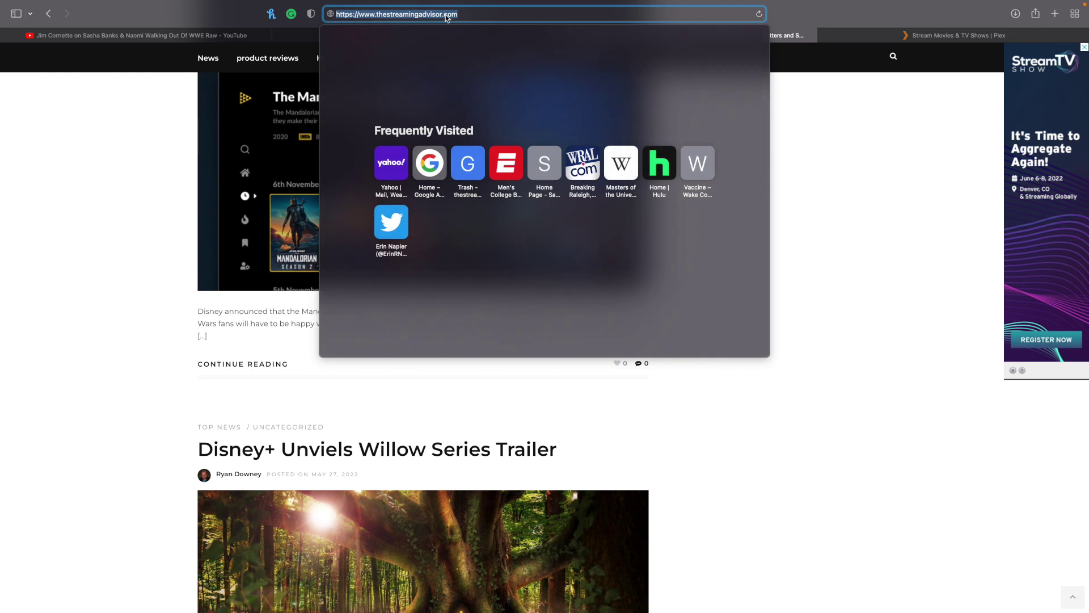
{"action": "type", "text": "plex.tv"}
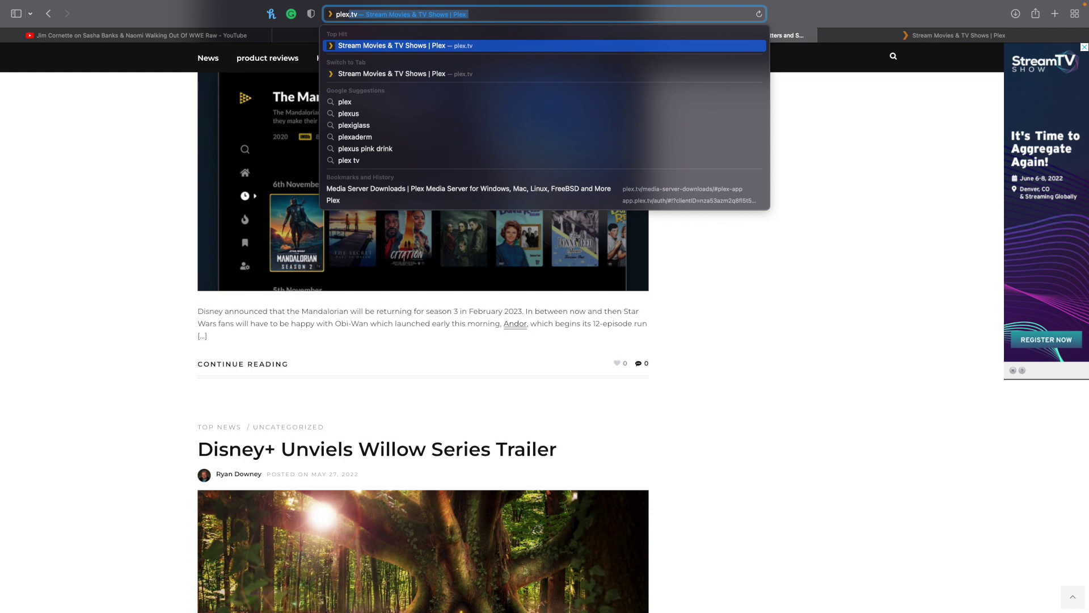
{"action": "key", "text": "Return"}
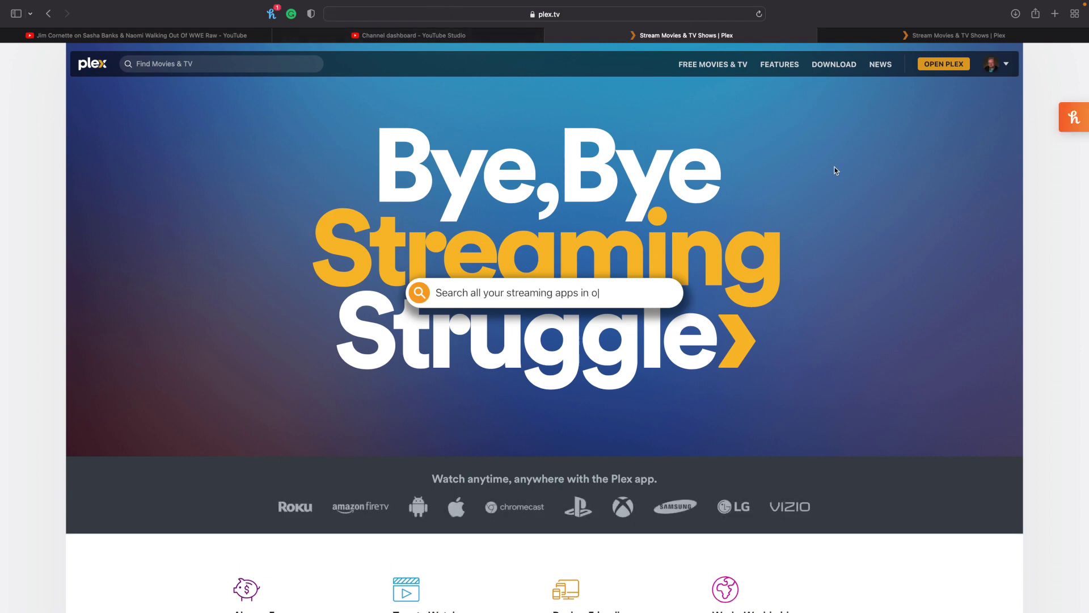
{"action": "mouse_move", "coordinate": [810, 65]}
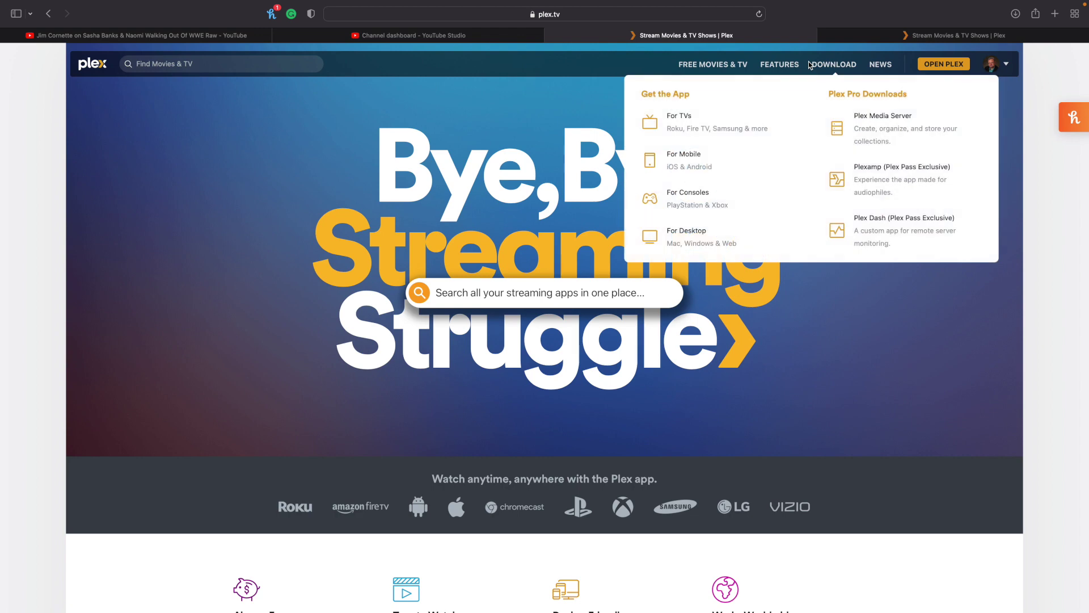
Go to the Media Server Downloads page through the DOWNLOAD menu's For Desktop entry.
{"action": "mouse_move", "coordinate": [726, 71]}
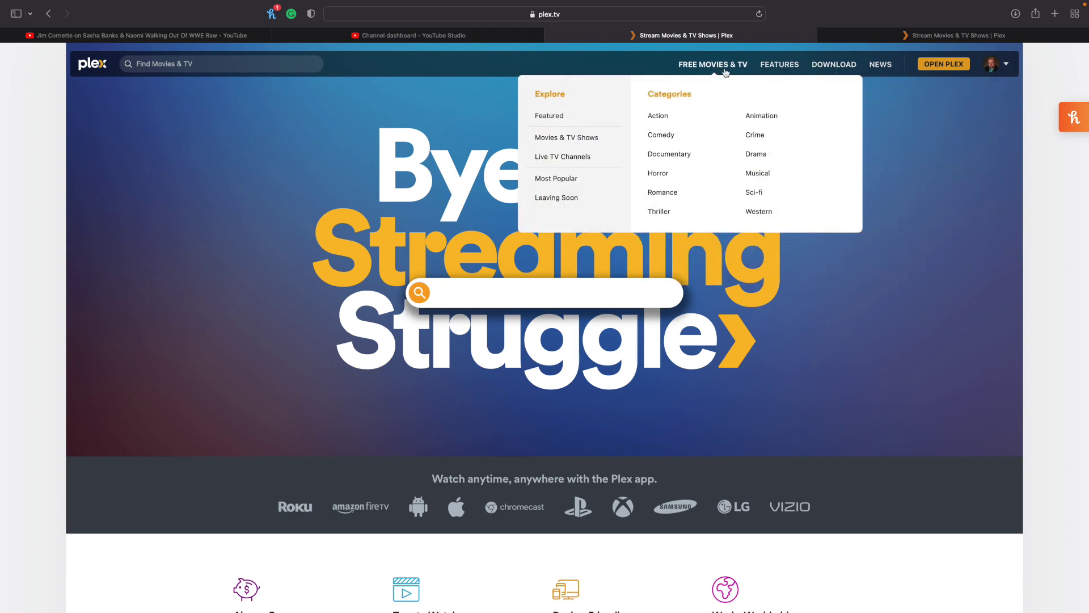
{"action": "mouse_move", "coordinate": [771, 71]}
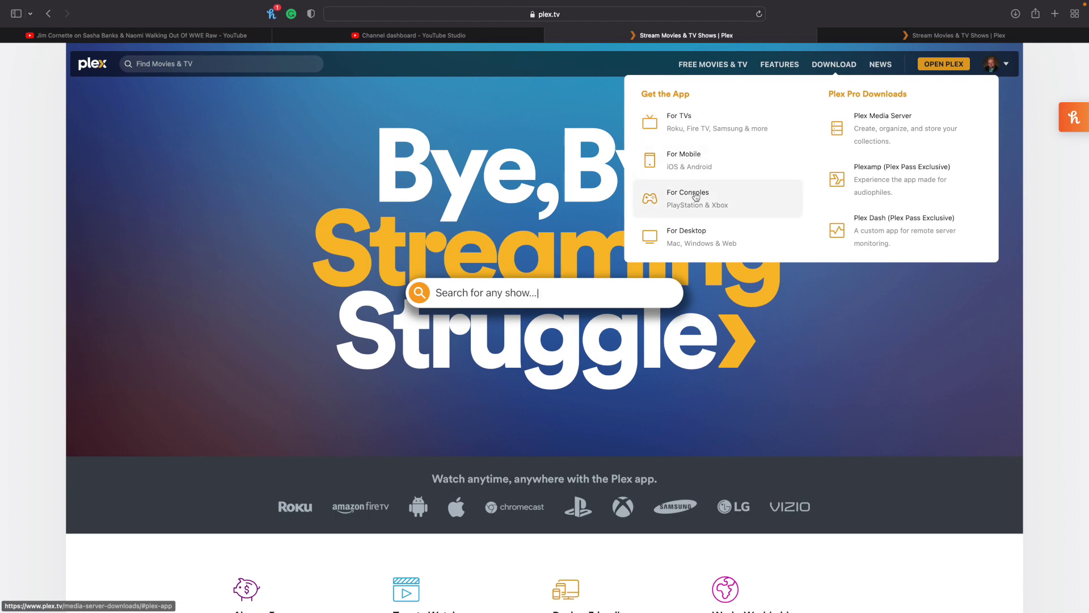
{"action": "left_click", "coordinate": [711, 245]}
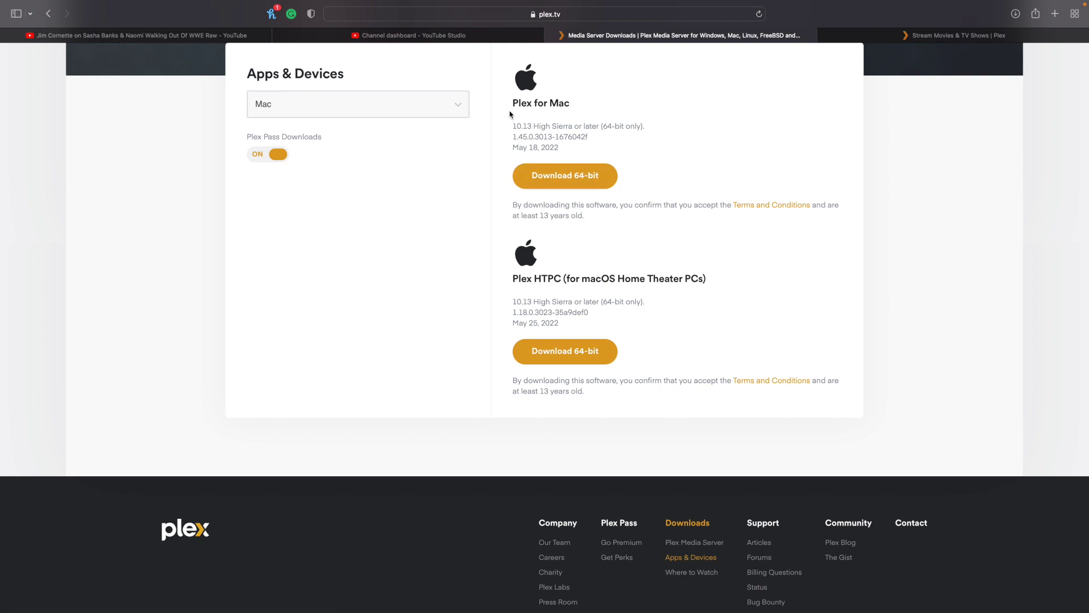
{"action": "left_click_drag", "start_coordinate": [510, 104], "coordinate": [583, 111]}
{"action": "left_click", "coordinate": [583, 111]}
{"action": "left_click_drag", "start_coordinate": [512, 282], "coordinate": [716, 283]}
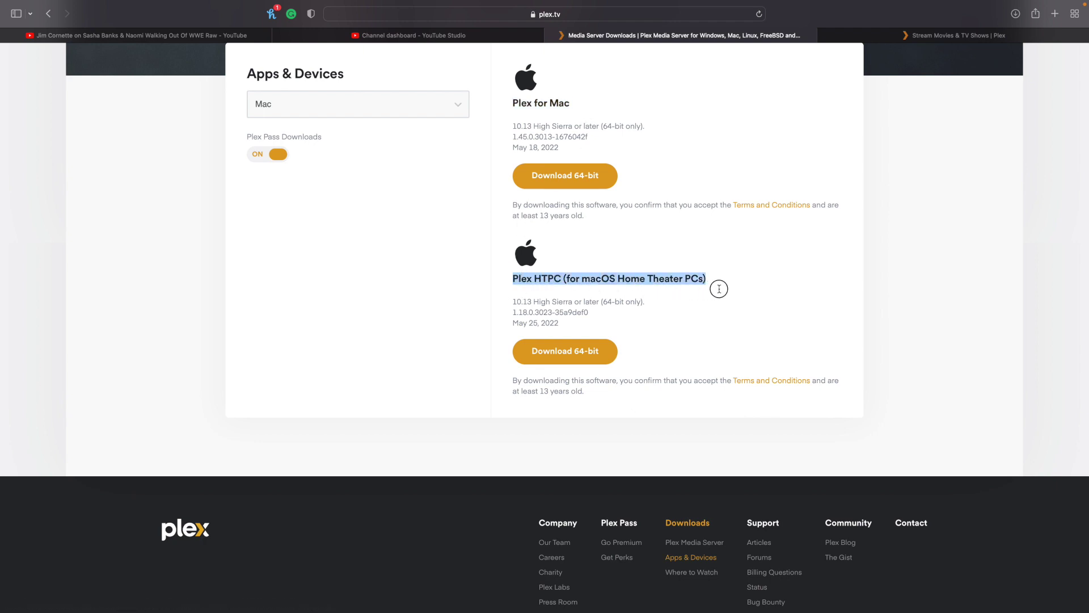
{"action": "left_click", "coordinate": [707, 318]}
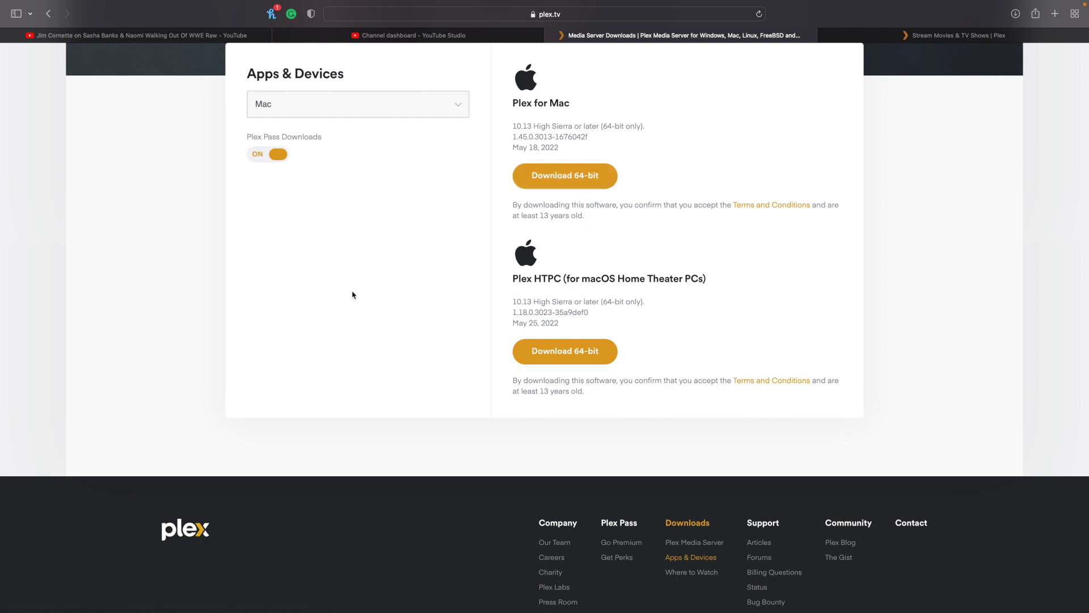
{"action": "mouse_move", "coordinate": [146, 7]}
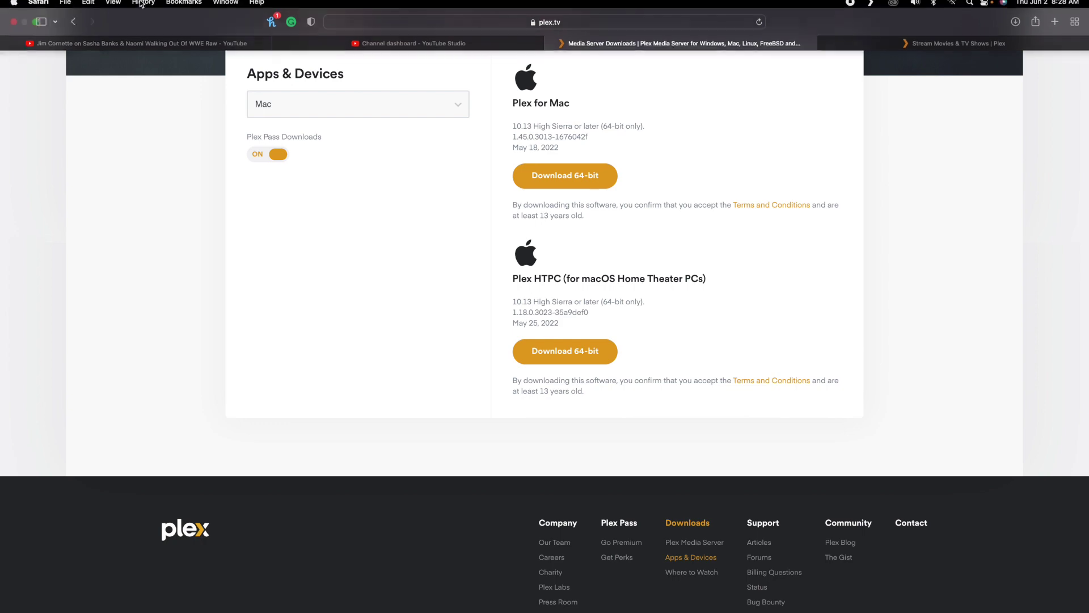
{"action": "left_click", "coordinate": [36, 28]}
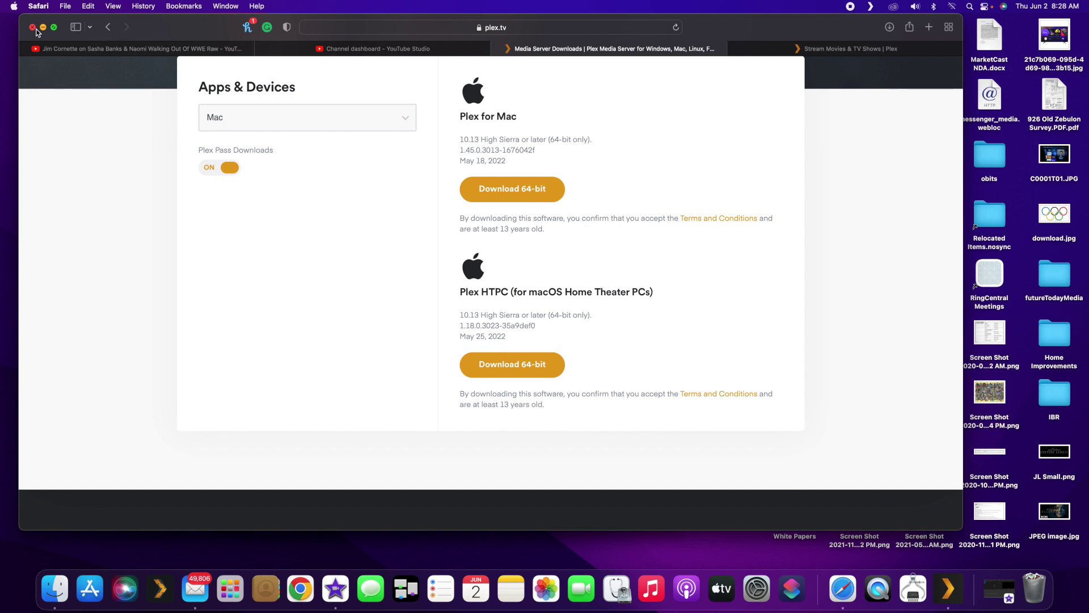
Minimize Safari and bring the Plex window showing Discover to the front.
{"action": "left_click", "coordinate": [43, 28]}
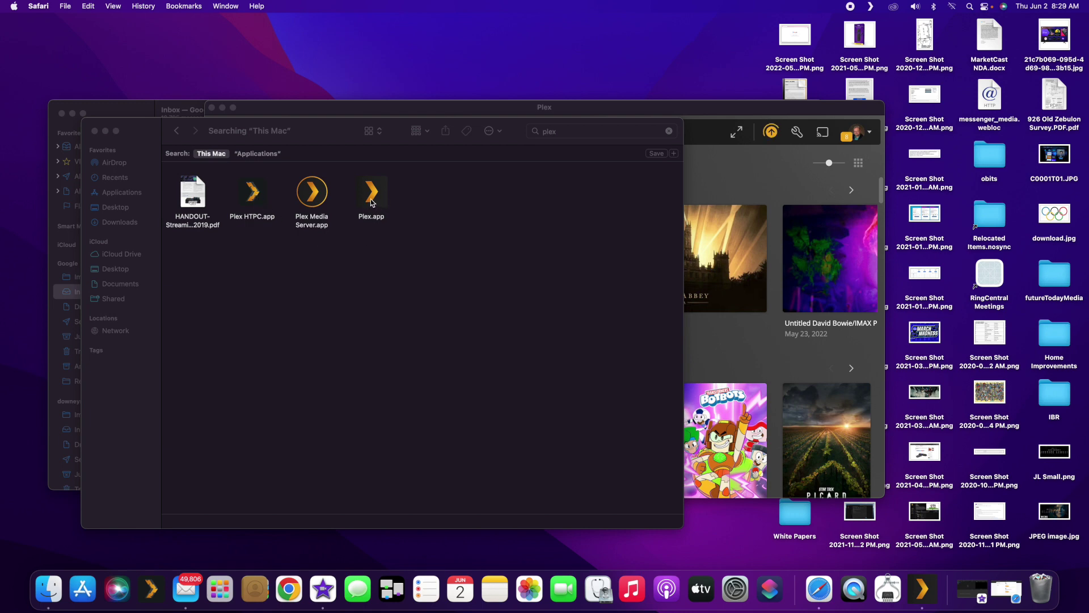
{"action": "left_click", "coordinate": [703, 191]}
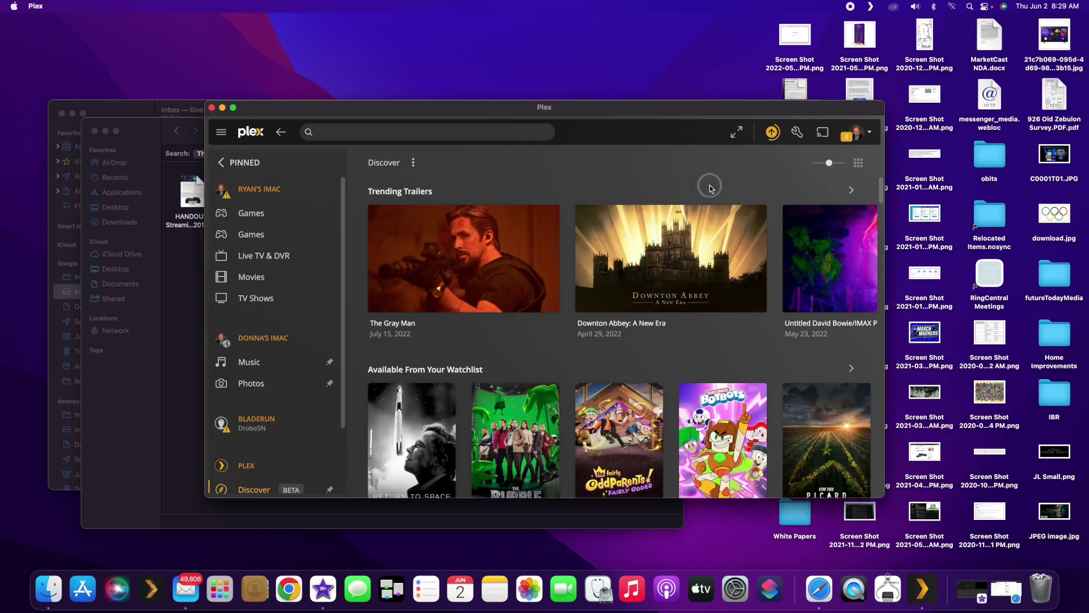
Make Plex full screen, collapse and re-expand the sidebar, then open Home's Recommended rows.
{"action": "left_click", "coordinate": [234, 108]}
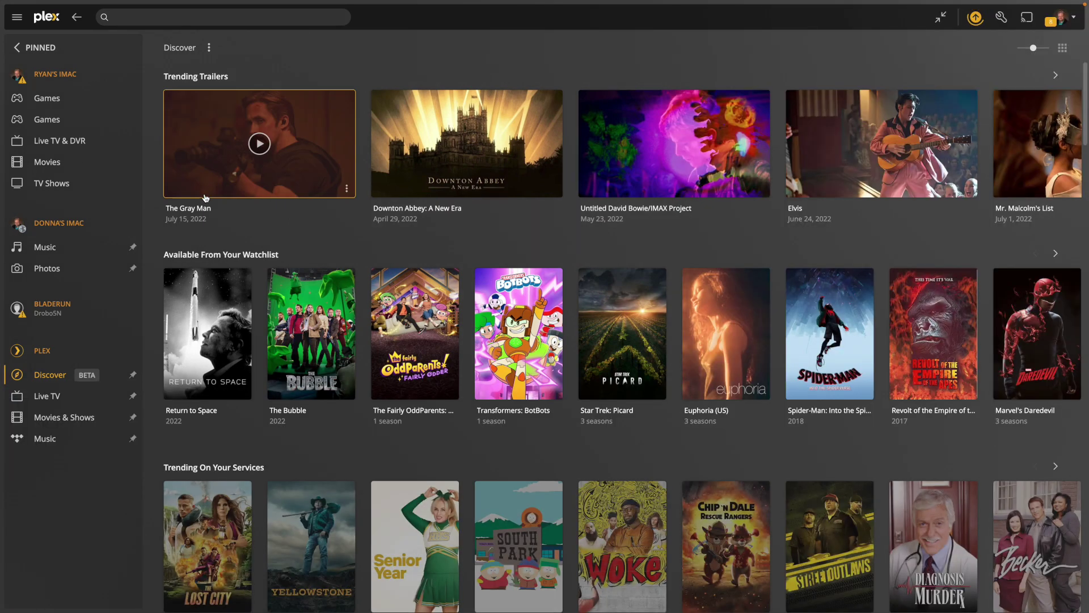
{"action": "scroll", "coordinate": [238, 115], "scroll_direction": "down", "scroll_amount": 3}
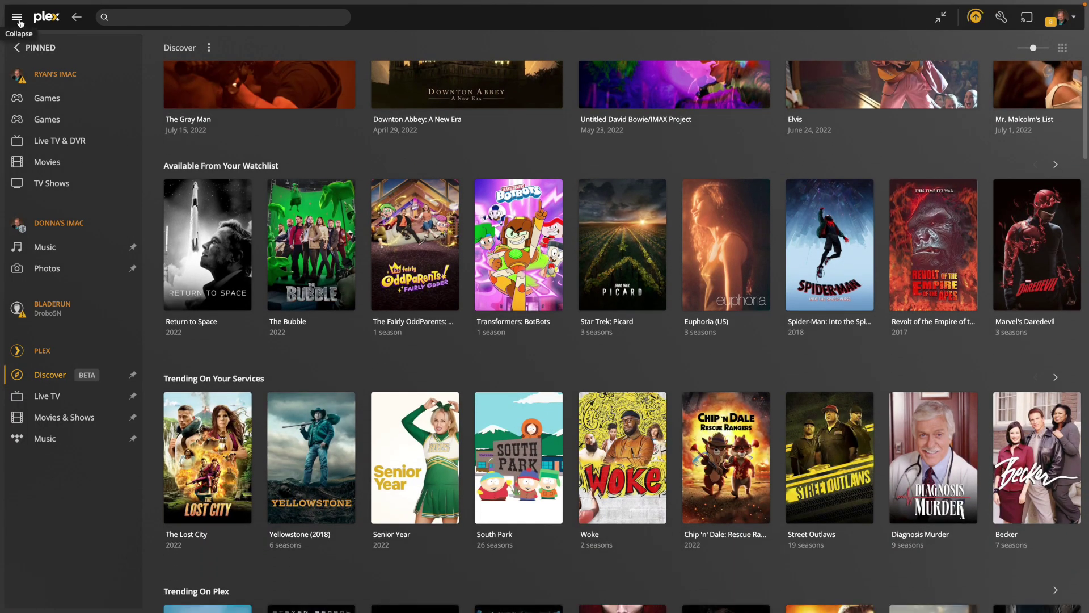
{"action": "left_click", "coordinate": [17, 17]}
{"action": "left_click", "coordinate": [17, 18]}
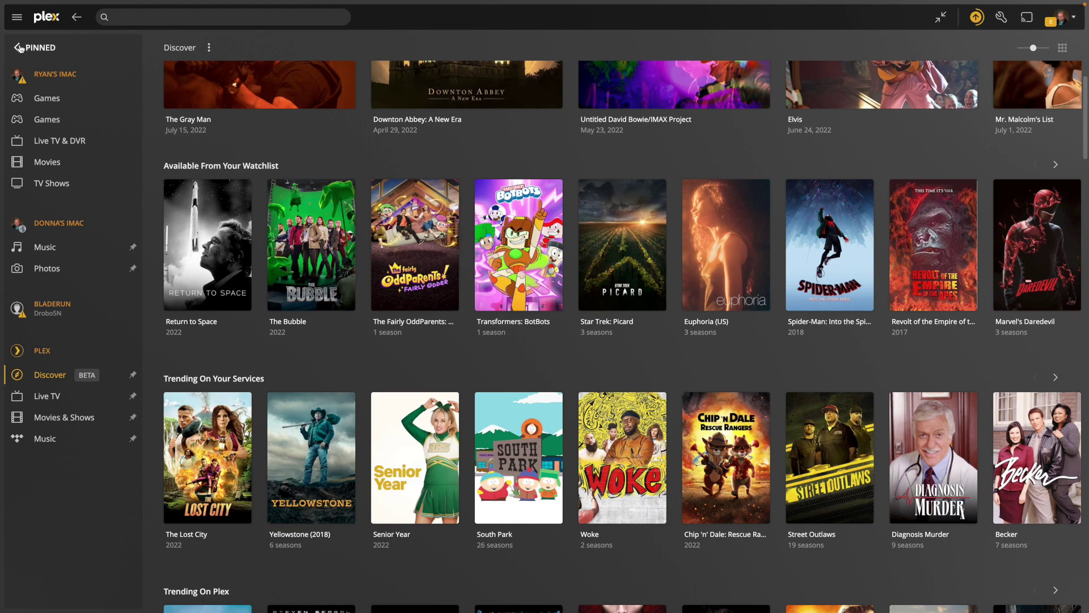
{"action": "left_click", "coordinate": [17, 48]}
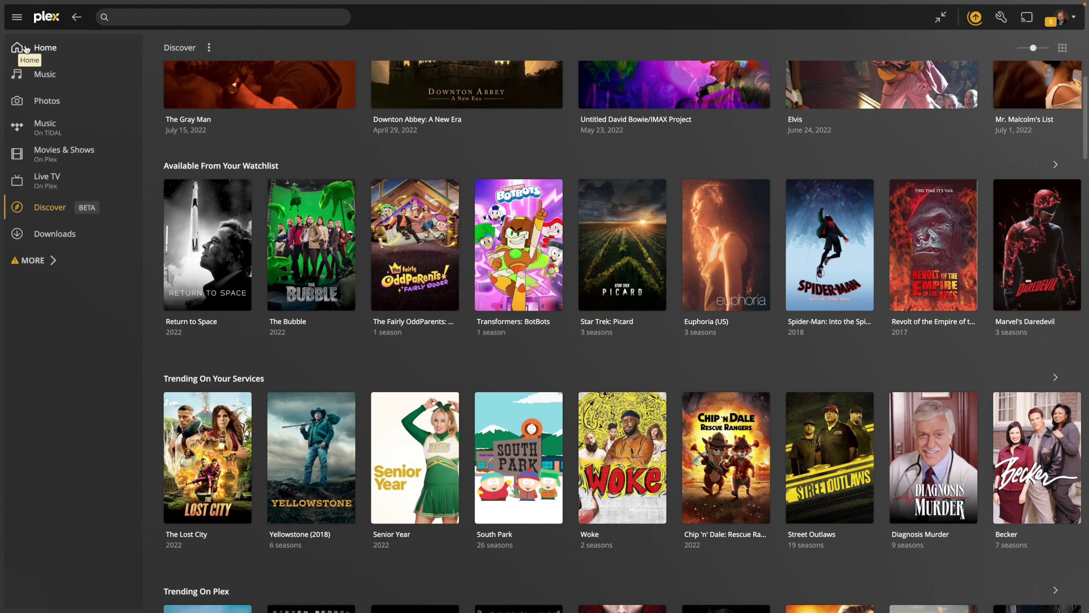
{"action": "left_click", "coordinate": [17, 50]}
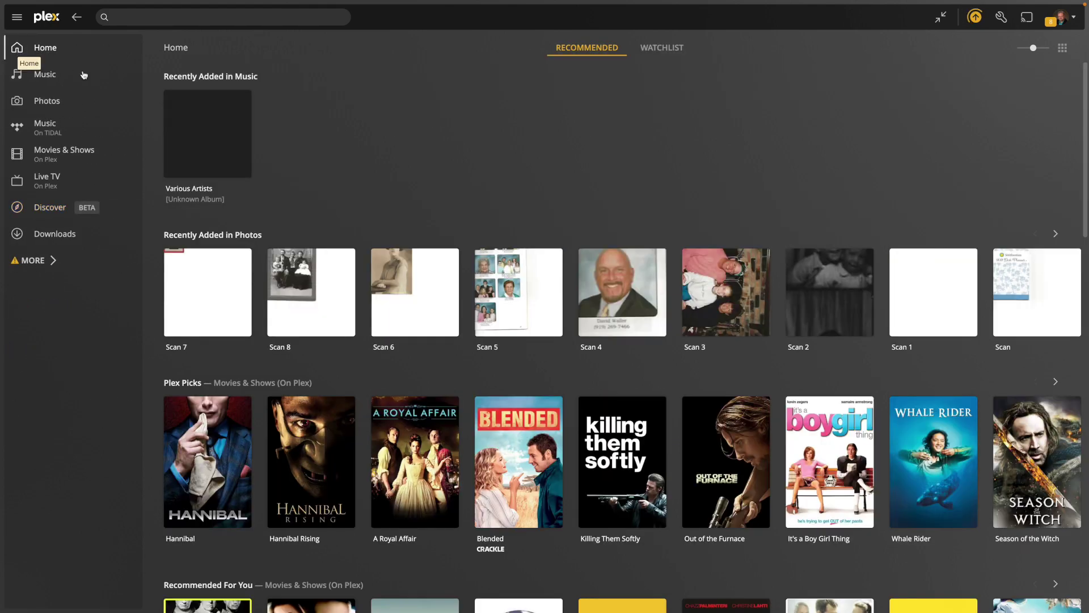
{"action": "scroll", "coordinate": [397, 292], "scroll_direction": "down", "scroll_amount": 3}
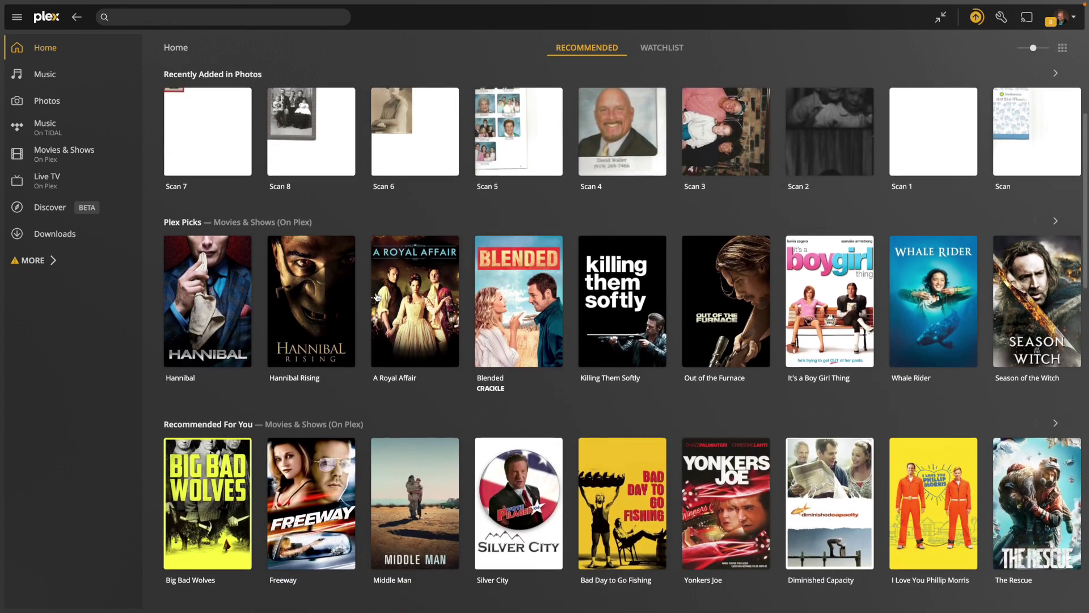
{"action": "scroll", "coordinate": [377, 296], "scroll_direction": "down", "scroll_amount": 3}
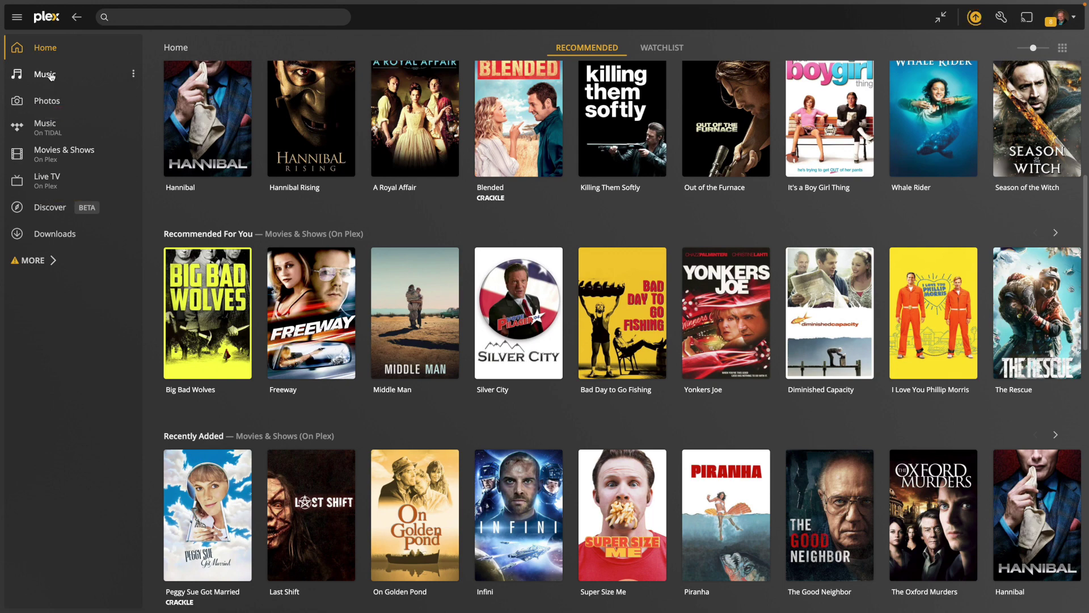
Look through Movies & Shows and the Live TV guide, then return to Discover.
{"action": "left_click", "coordinate": [46, 152]}
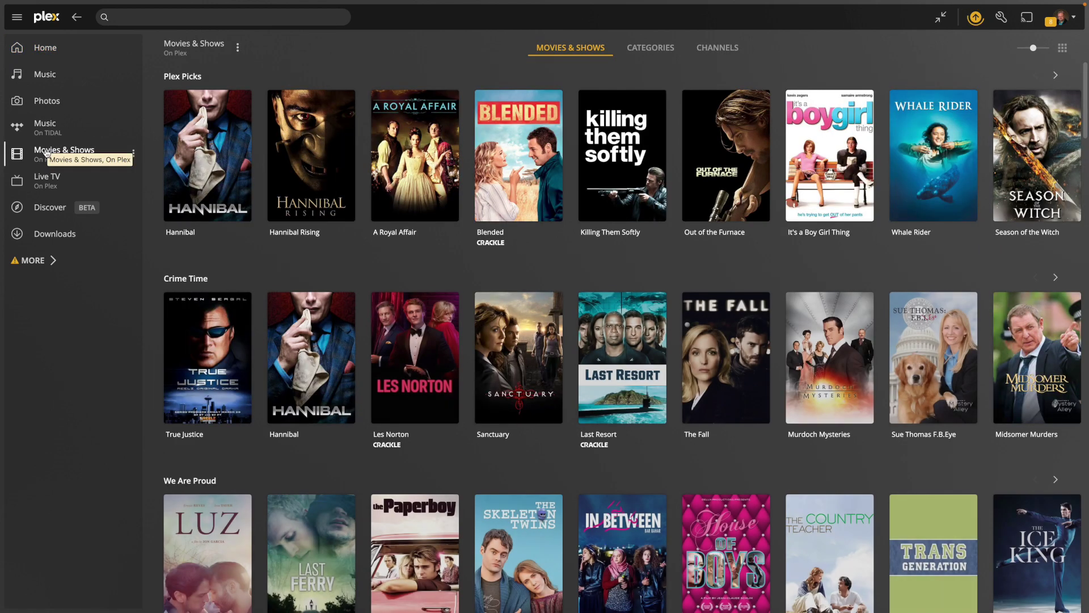
{"action": "scroll", "coordinate": [296, 244], "scroll_direction": "down", "scroll_amount": 3}
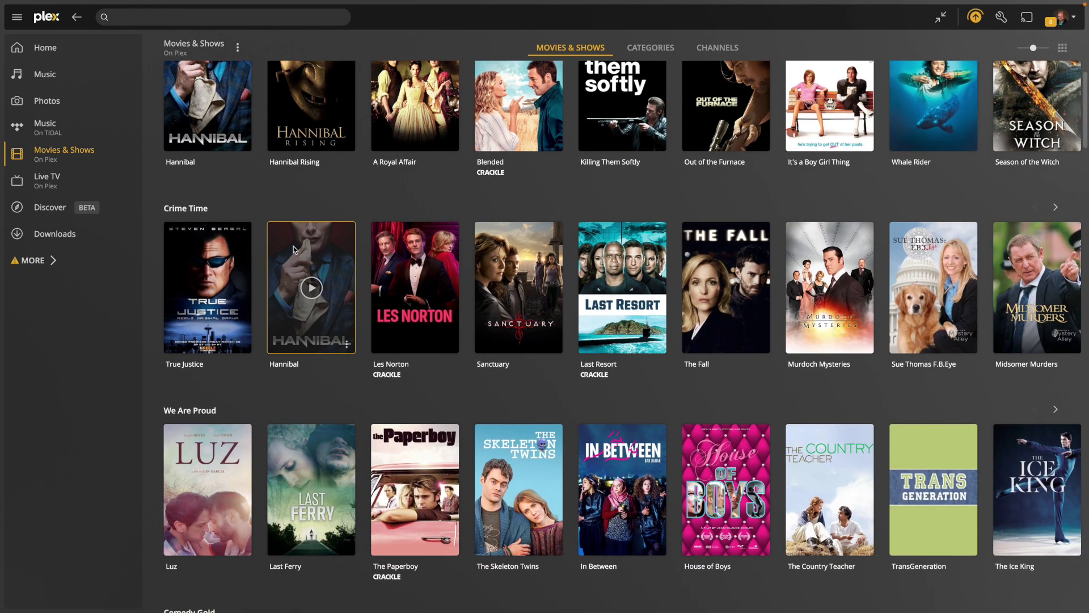
{"action": "scroll", "coordinate": [294, 246], "scroll_direction": "down", "scroll_amount": 5}
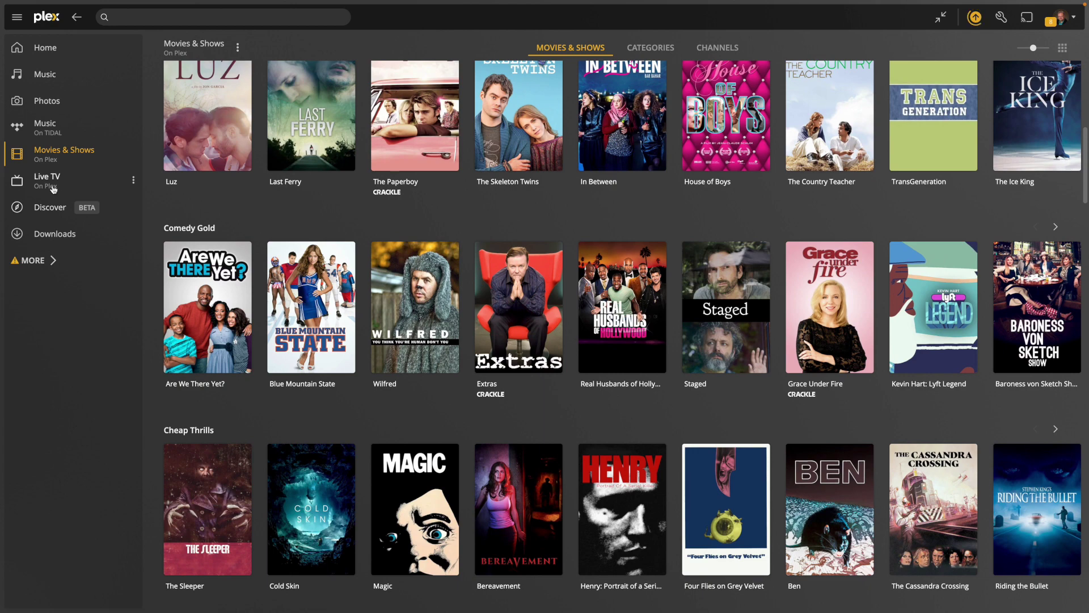
{"action": "left_click", "coordinate": [53, 189]}
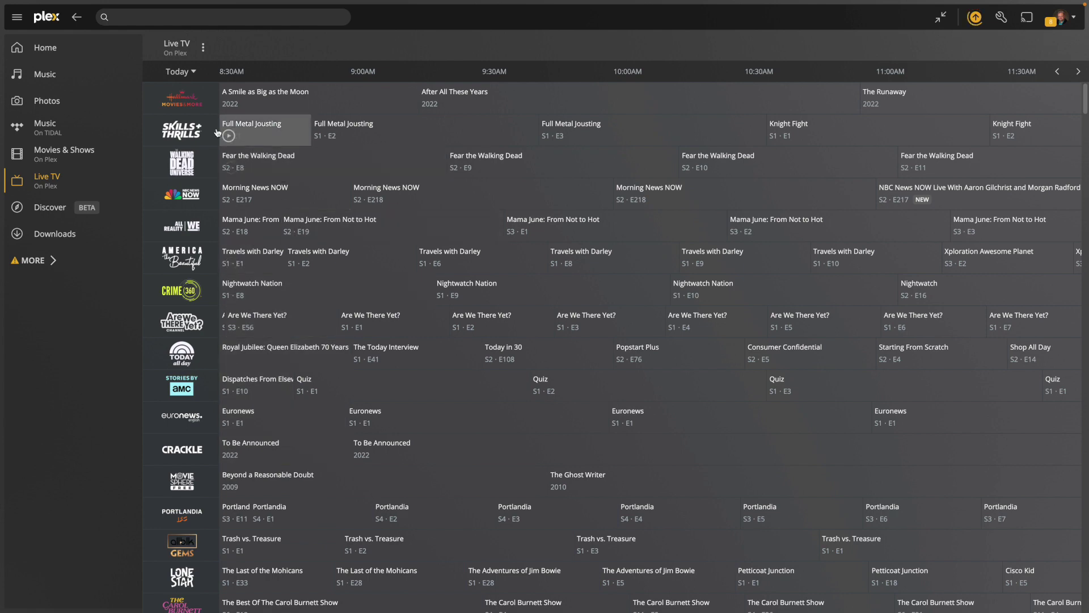
{"action": "left_click", "coordinate": [51, 209]}
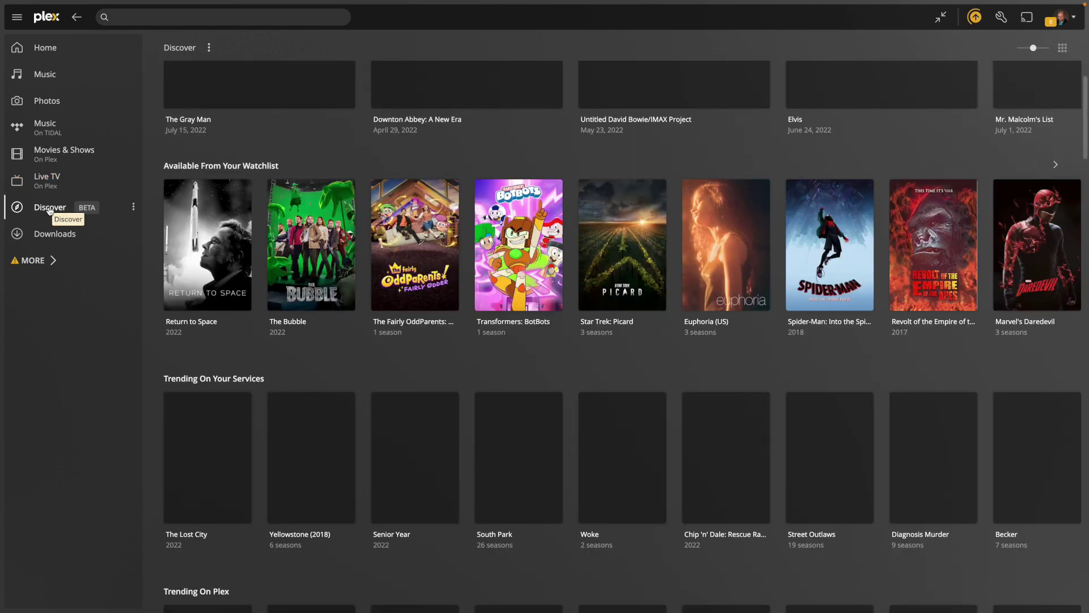
{"action": "scroll", "coordinate": [334, 303], "scroll_direction": "down", "scroll_amount": 4}
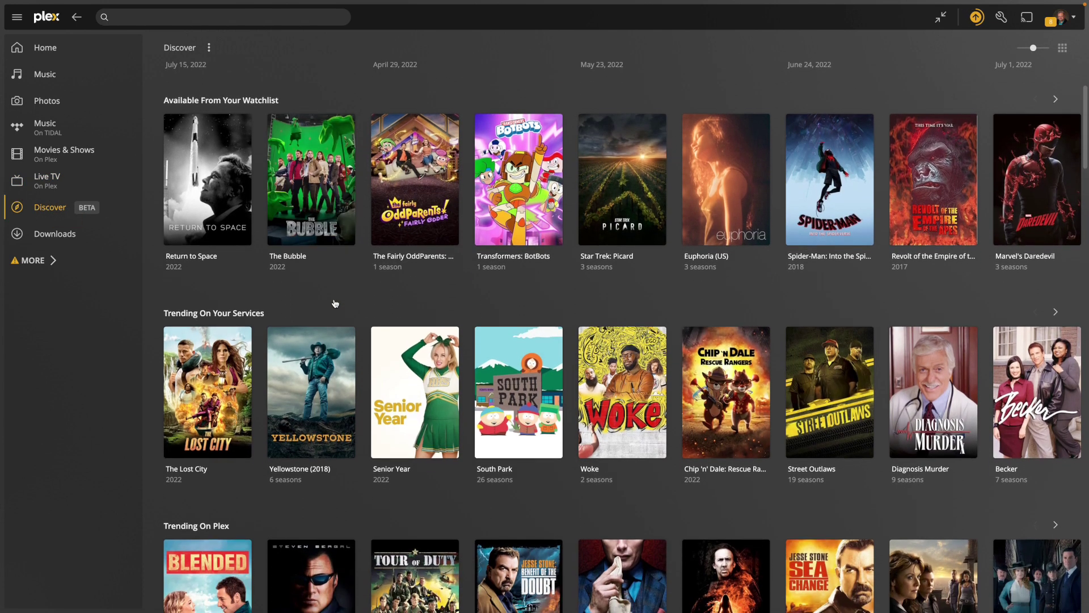
Open Yellowstone (2018) from Discover and pick its free Peacock watch option.
{"action": "scroll", "coordinate": [335, 303], "scroll_direction": "down", "scroll_amount": 2}
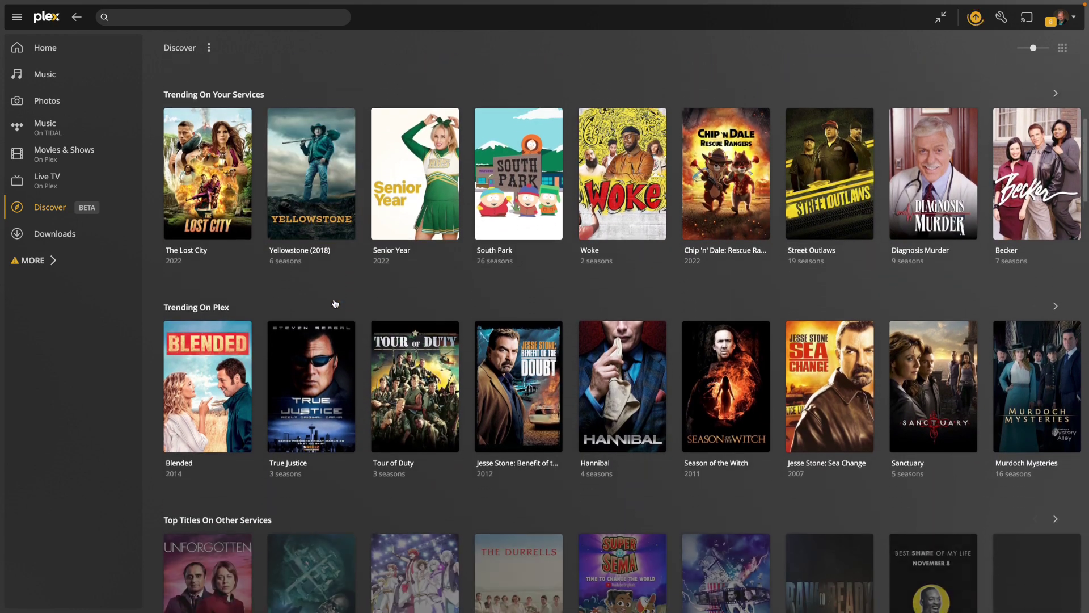
{"action": "left_click", "coordinate": [314, 225]}
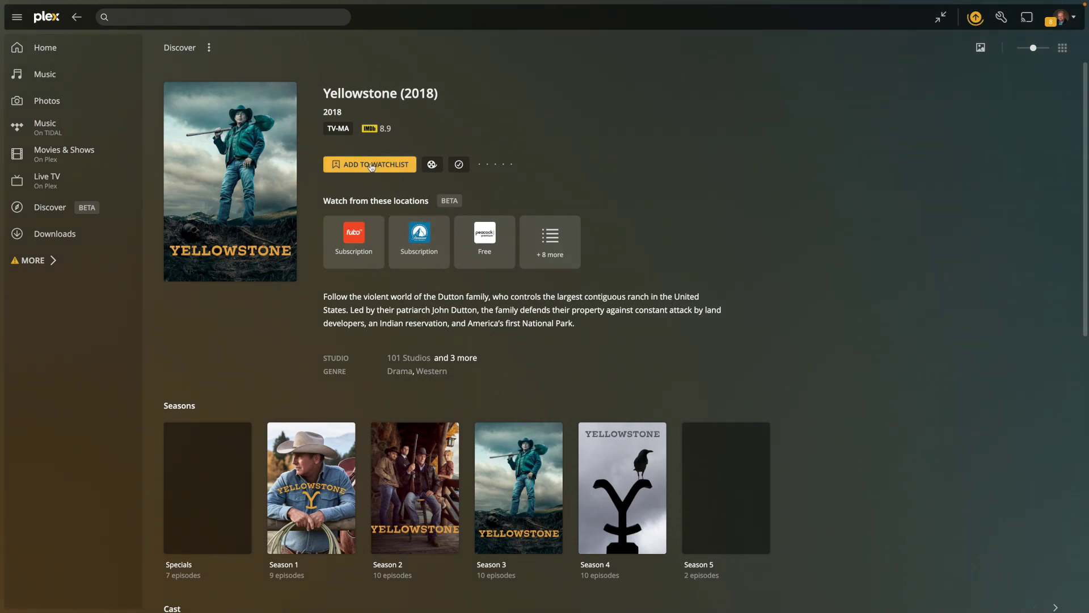
{"action": "left_click", "coordinate": [478, 262]}
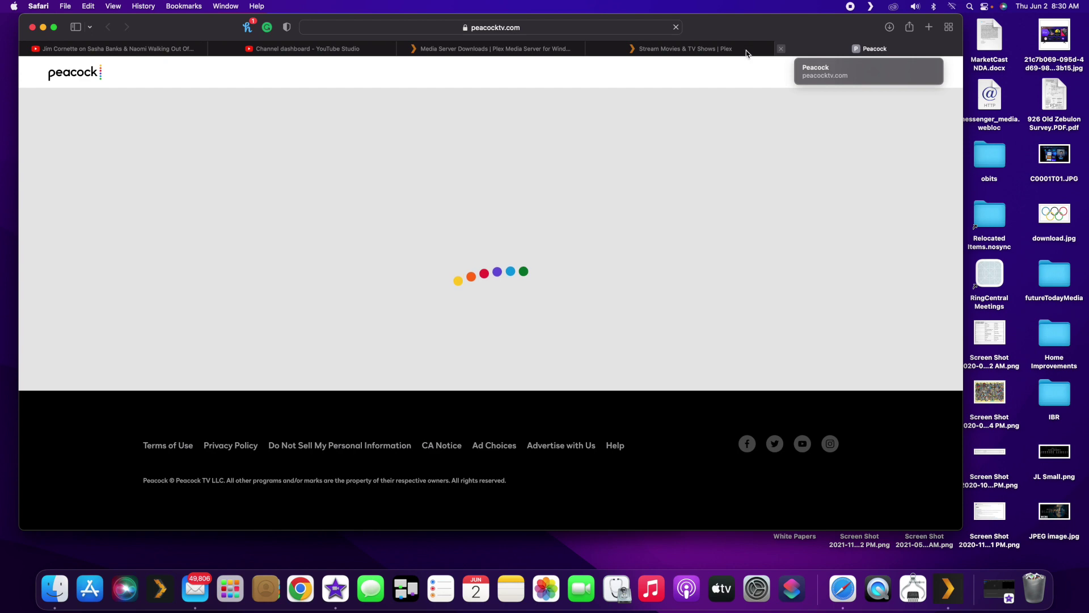
Close the Peacock tab and switch back to Plex's Yellowstone (2018) page.
{"action": "left_click", "coordinate": [782, 50]}
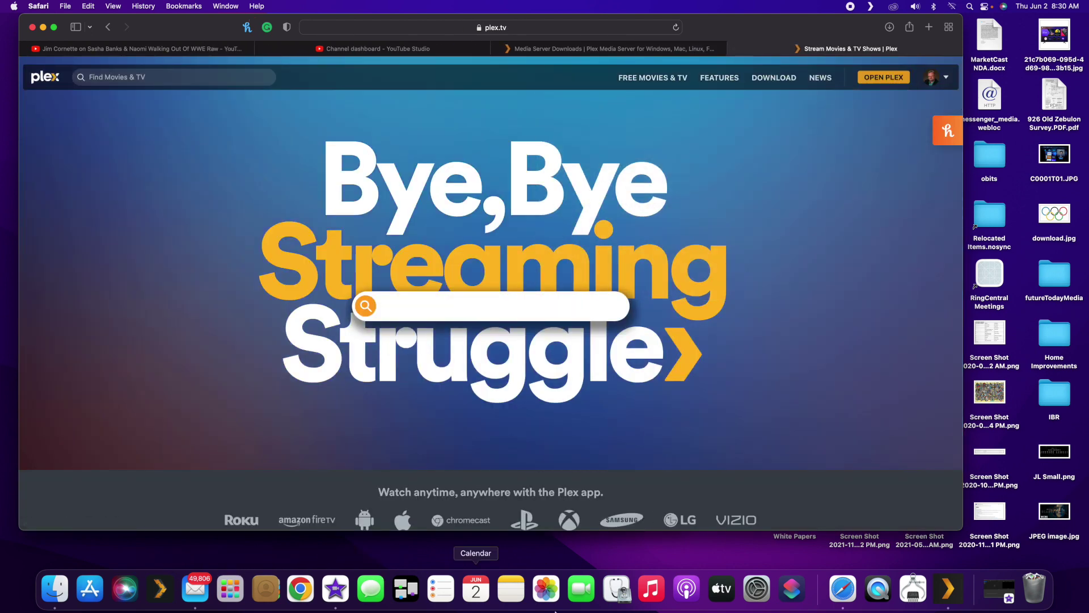
{"action": "left_click", "coordinate": [947, 584]}
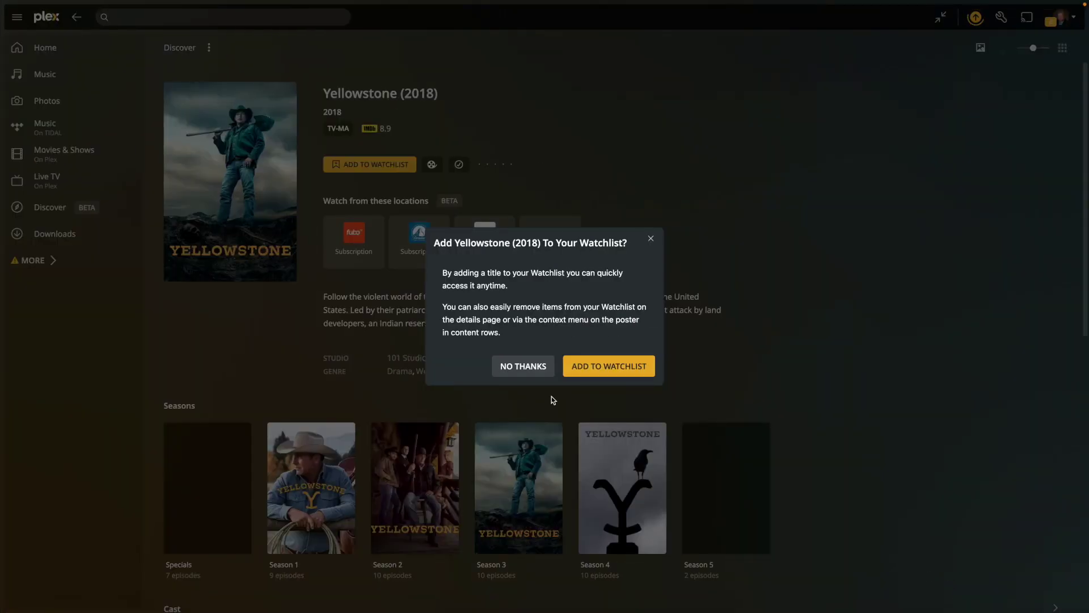
Decline the Watchlist prompt, scroll Yellowstone's seasons and cast, return Home, then quit Plex.
{"action": "left_click", "coordinate": [510, 367]}
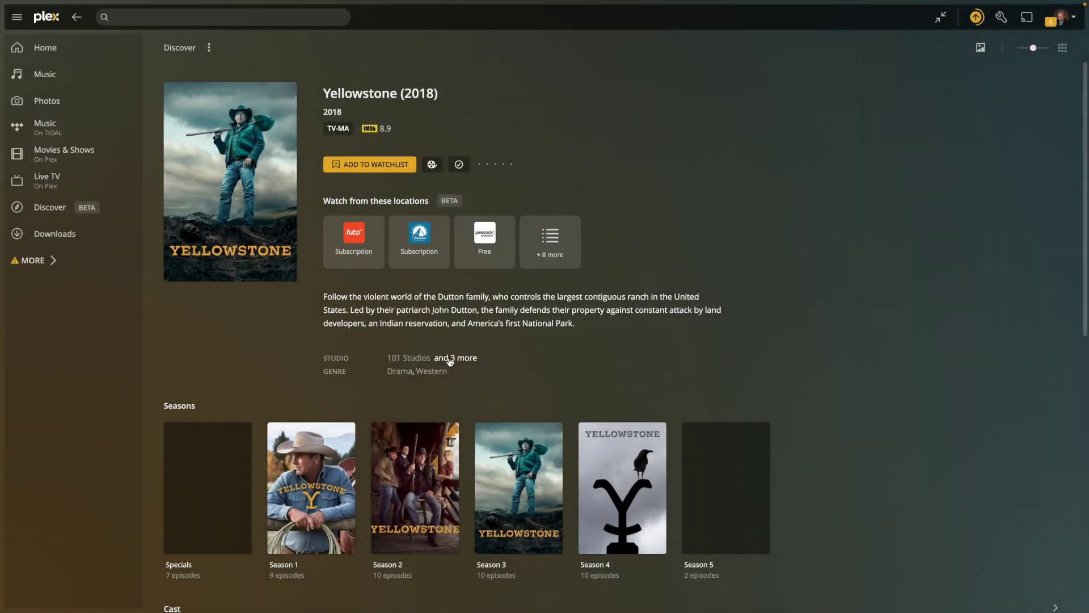
{"action": "scroll", "coordinate": [192, 344], "scroll_direction": "down", "scroll_amount": 3}
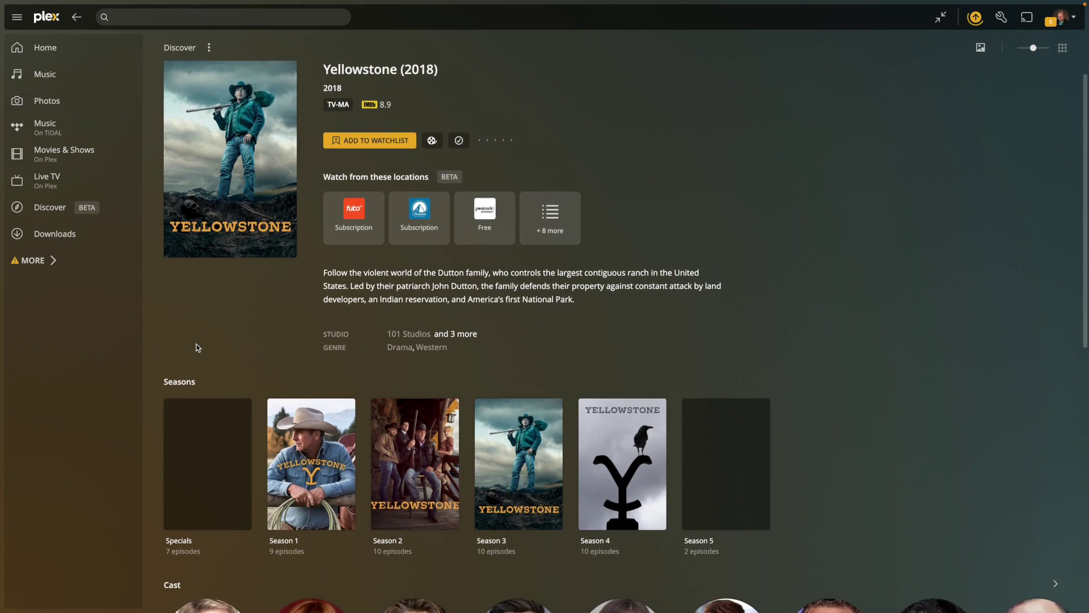
{"action": "scroll", "coordinate": [200, 347], "scroll_direction": "down", "scroll_amount": 2}
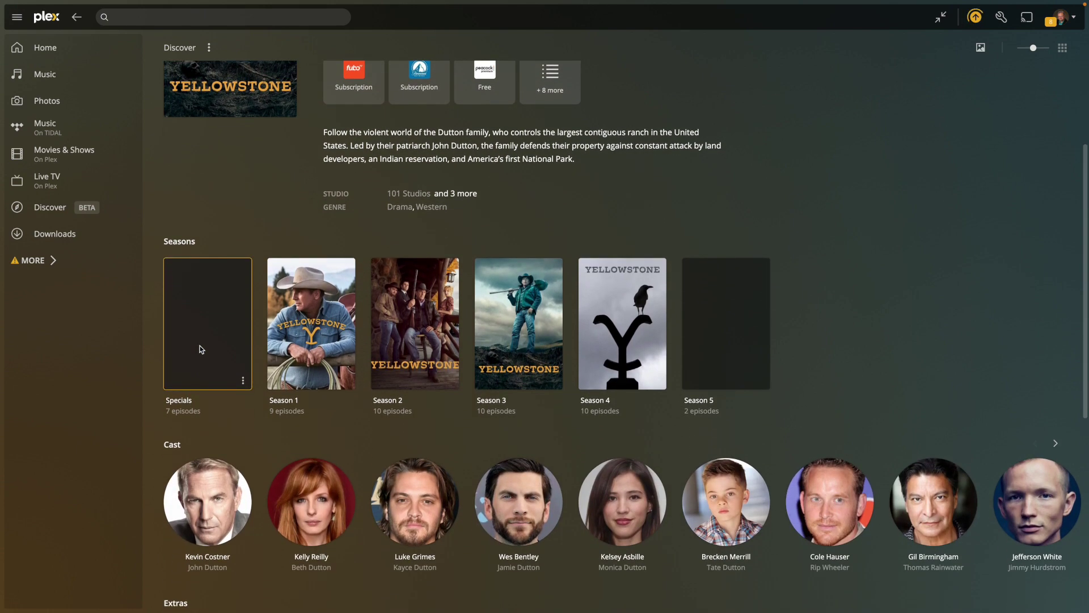
{"action": "scroll", "coordinate": [200, 347], "scroll_direction": "up", "scroll_amount": 5}
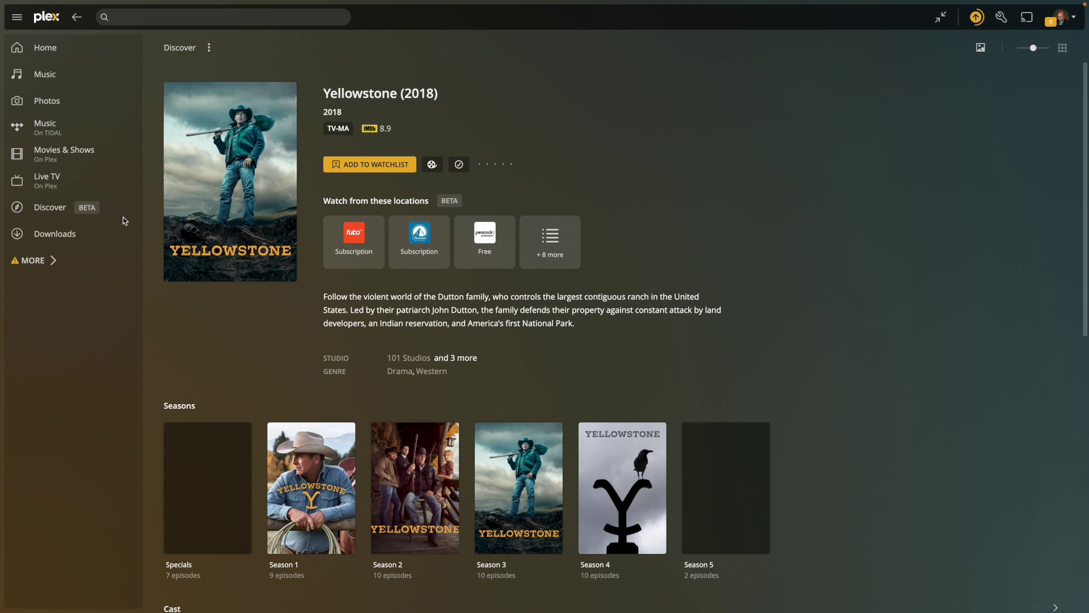
{"action": "left_click", "coordinate": [44, 50]}
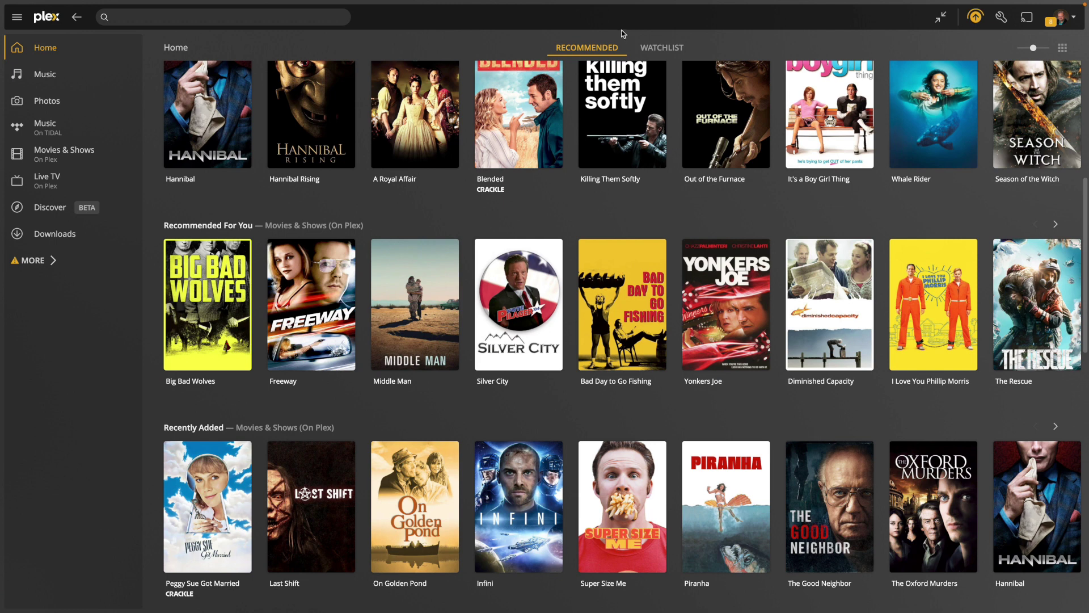
{"action": "mouse_move", "coordinate": [16, 3]}
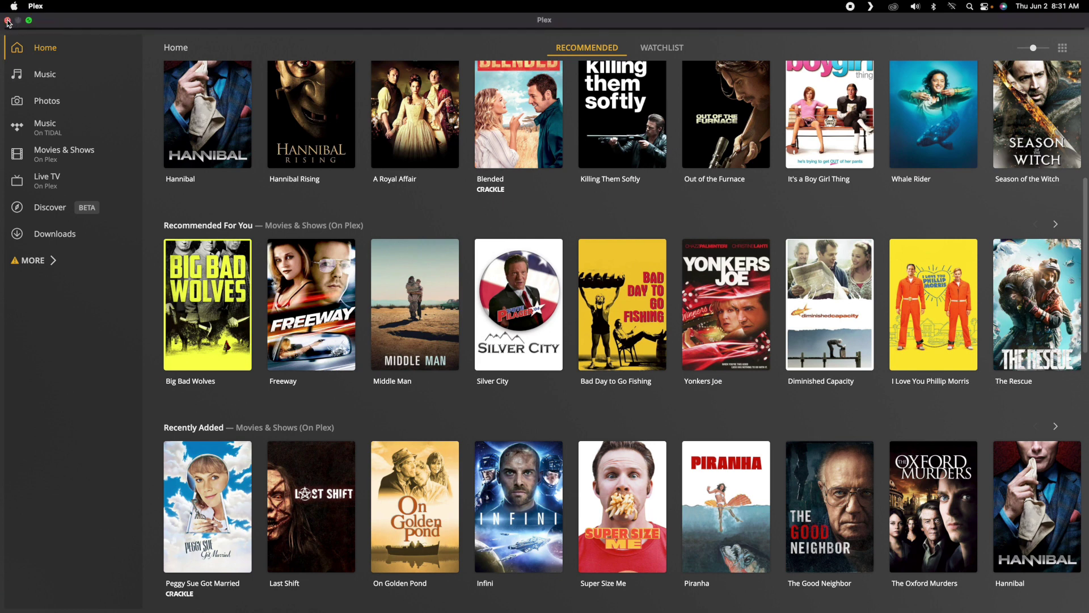
{"action": "left_click", "coordinate": [7, 21]}
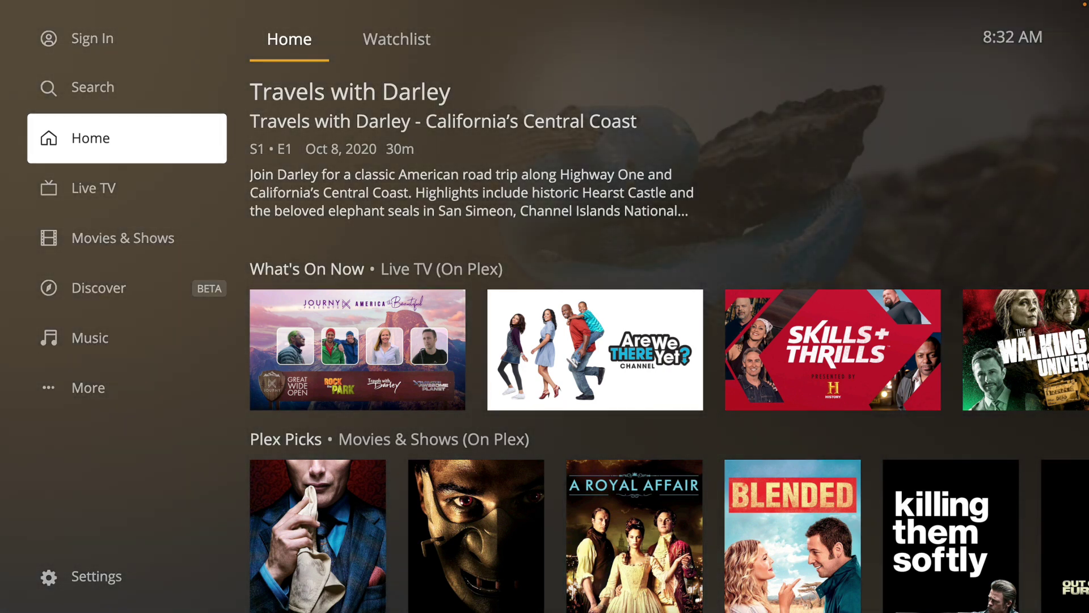
Move focus through Search, Sign In, Live TV, Movies & Shows, Discover, Music and More, expanding More's sources.
{"action": "key", "text": "Up"}
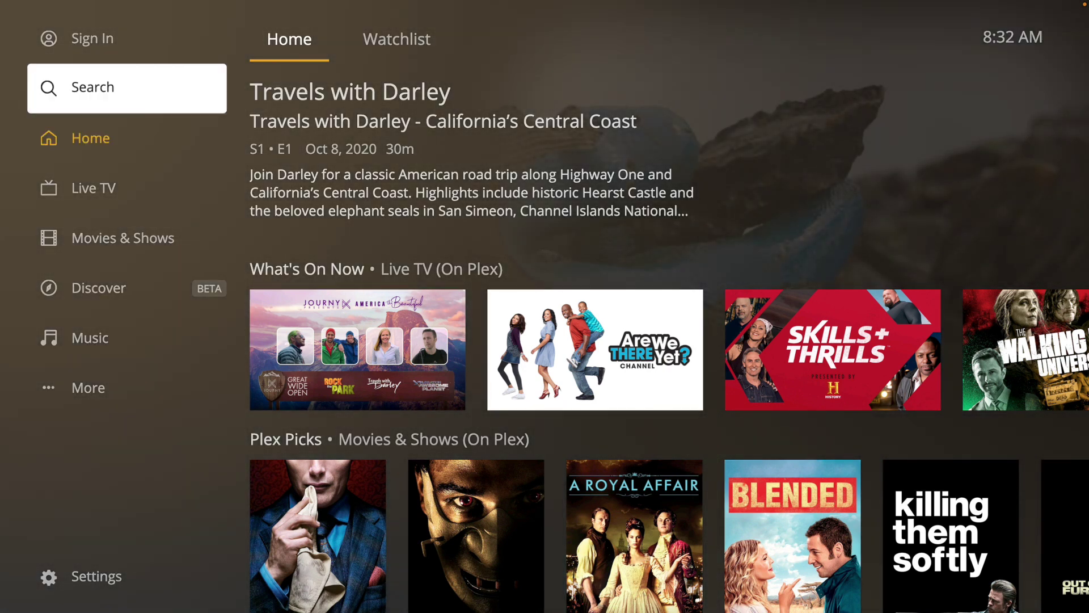
{"action": "key", "text": "Up"}
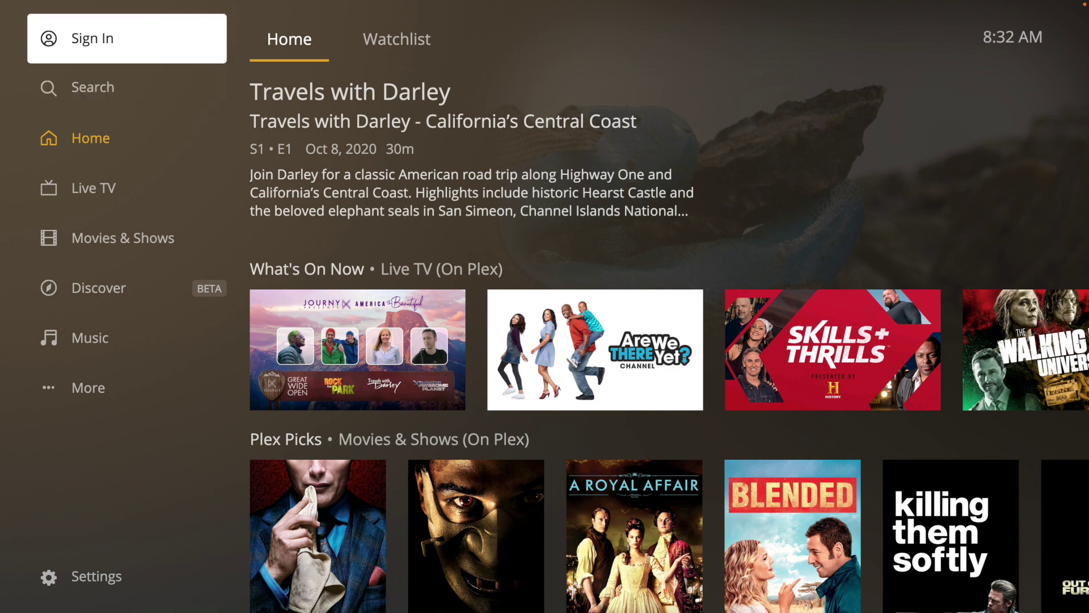
{"action": "key", "text": "Down"}
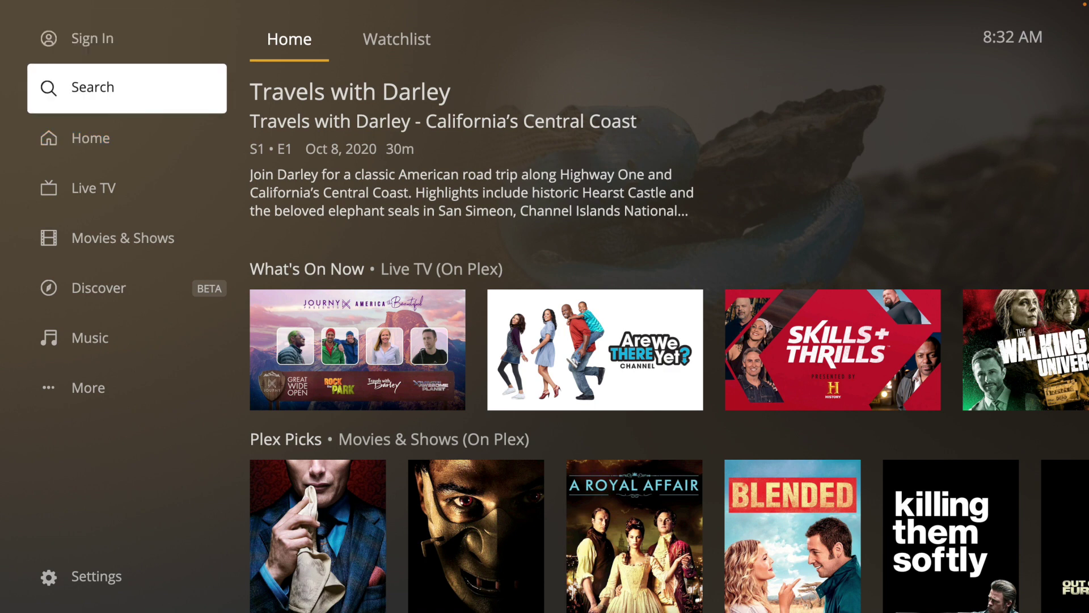
{"action": "key", "text": "Down"}
{"action": "key", "text": "Down"}
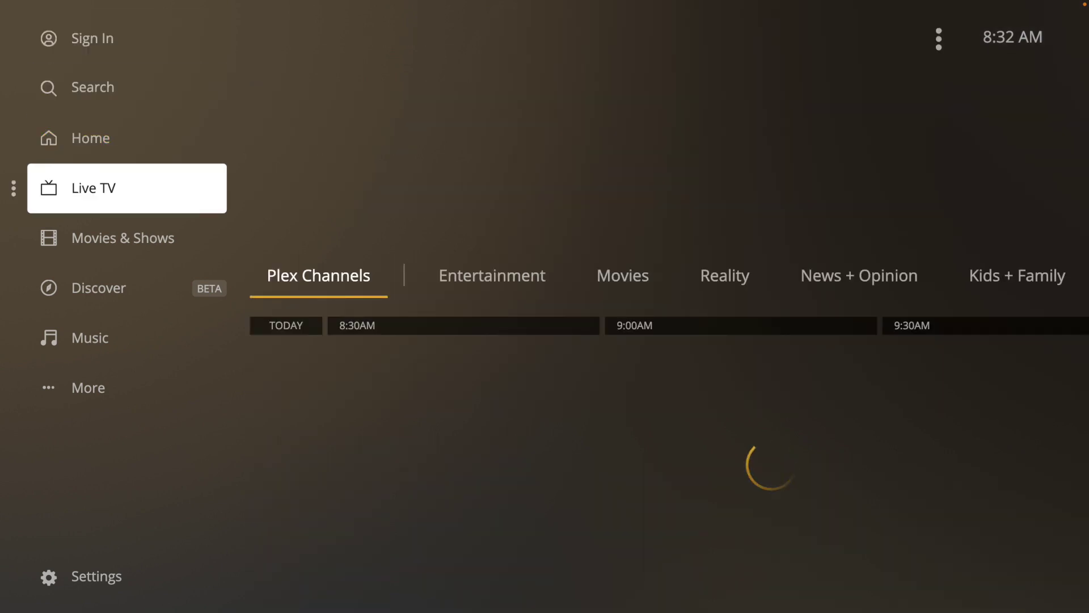
{"action": "key", "text": "Down"}
{"action": "key", "text": "Down"}
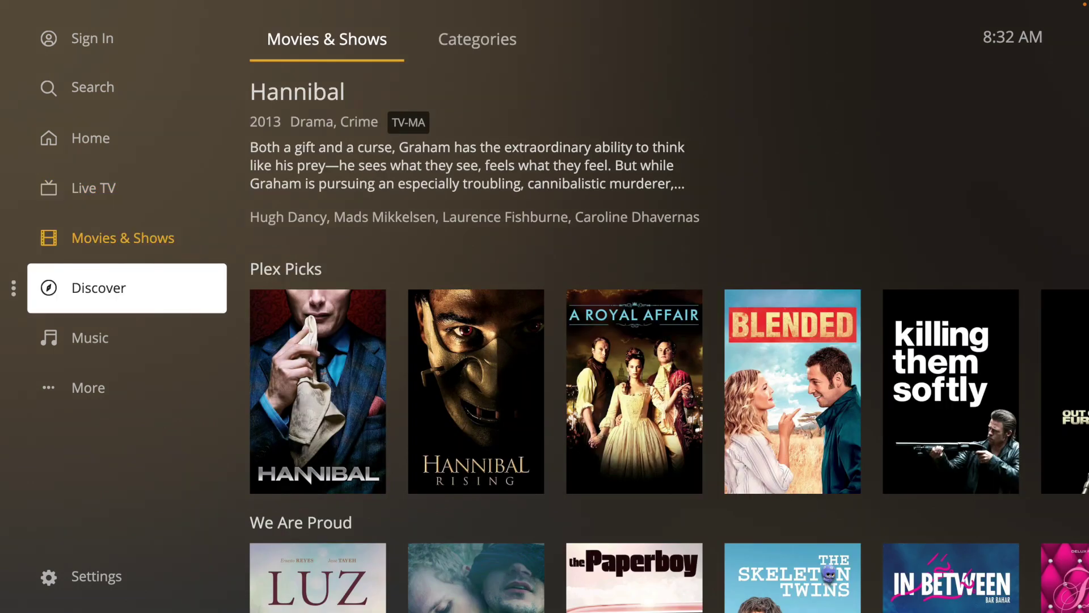
{"action": "key", "text": "Down"}
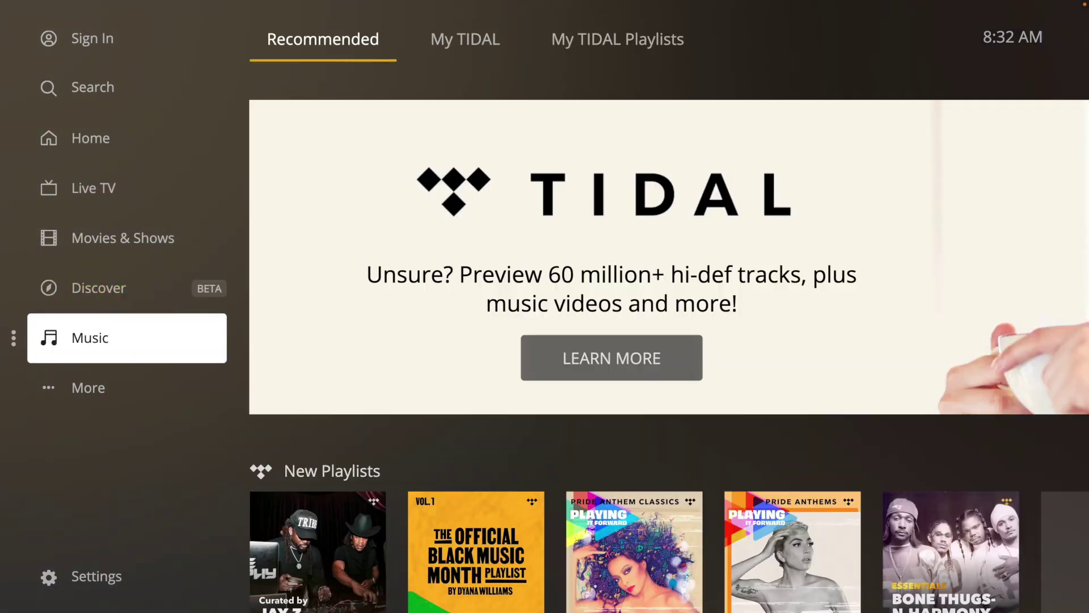
{"action": "key", "text": "Down"}
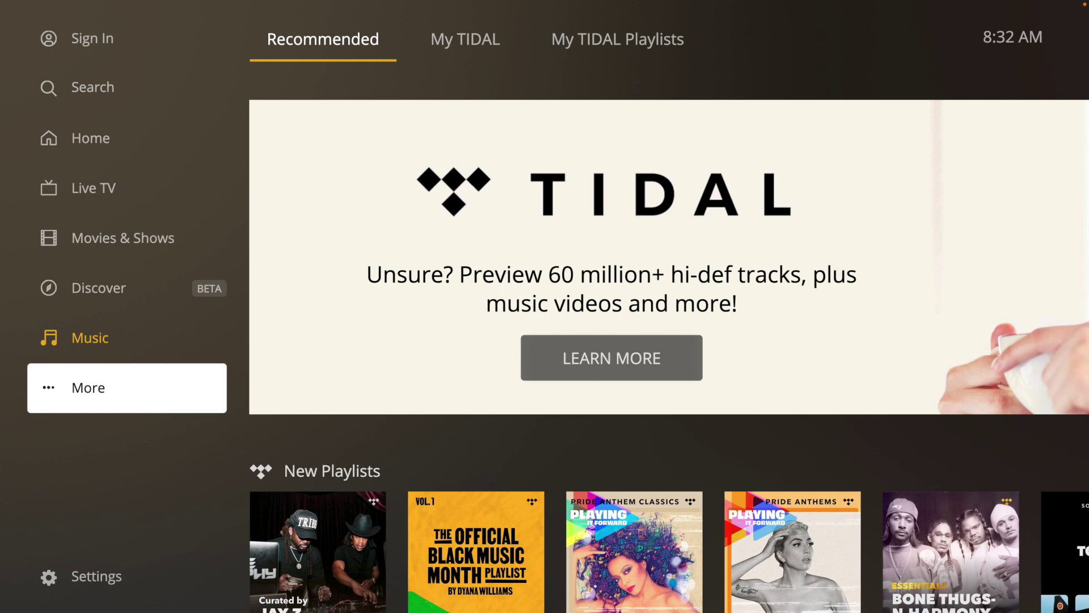
{"action": "key", "text": "Return"}
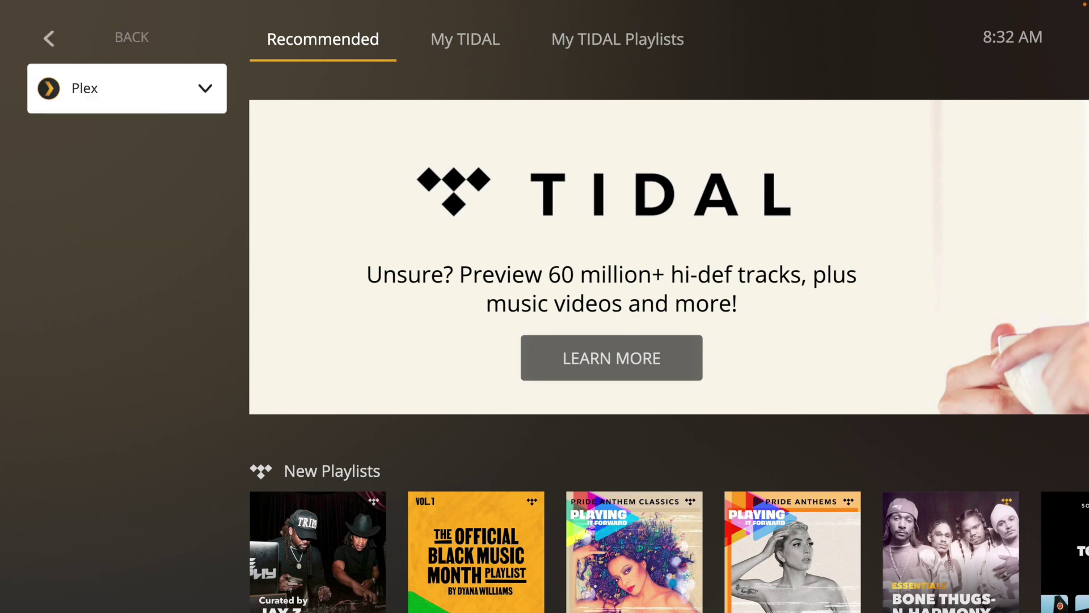
{"action": "key", "text": "Return"}
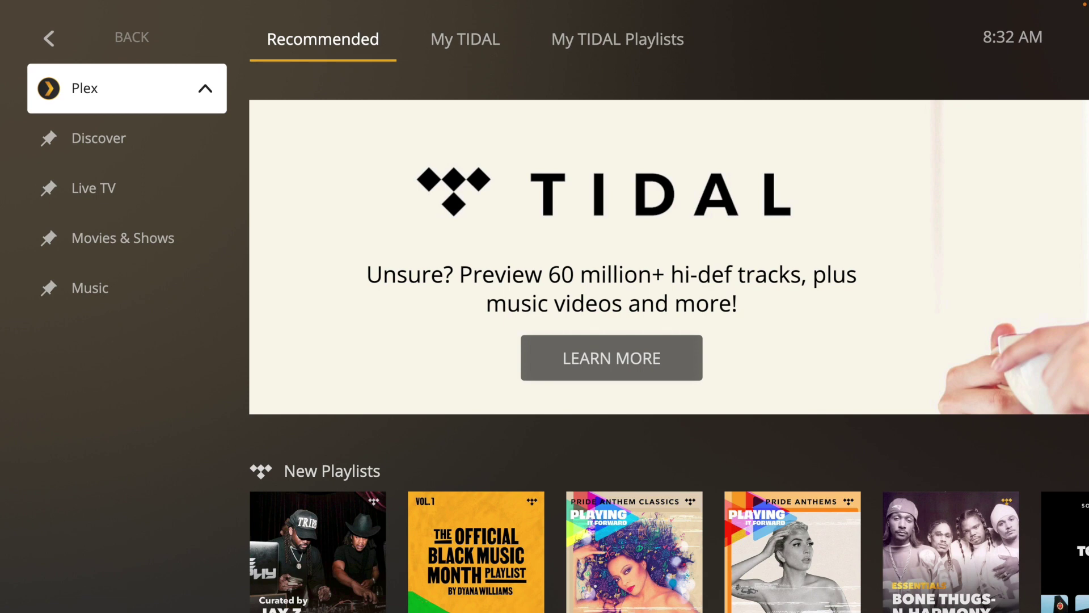
{"action": "key", "text": "Return"}
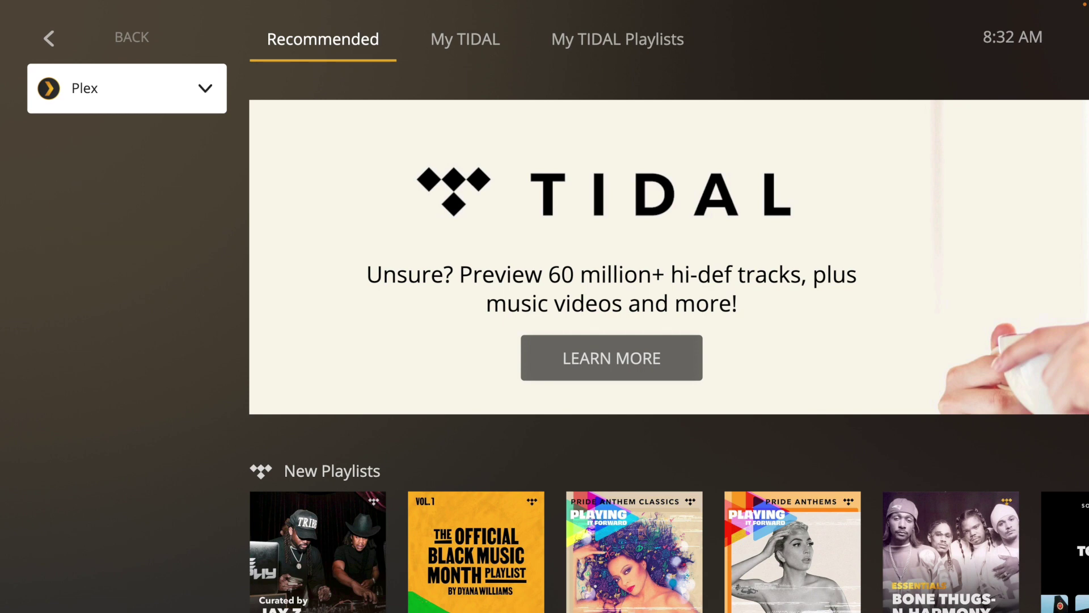
{"action": "key", "text": "Up"}
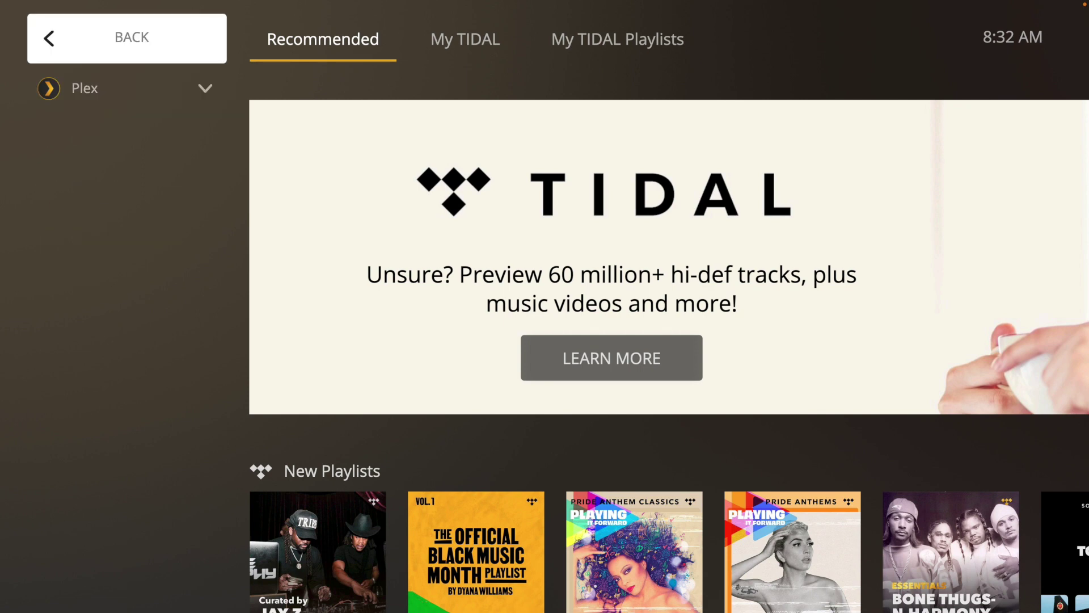
{"action": "key", "text": "Return"}
Browse the Home page's rows by keyboard, then open the Live TV channel guide.
{"action": "key", "text": "Up"}
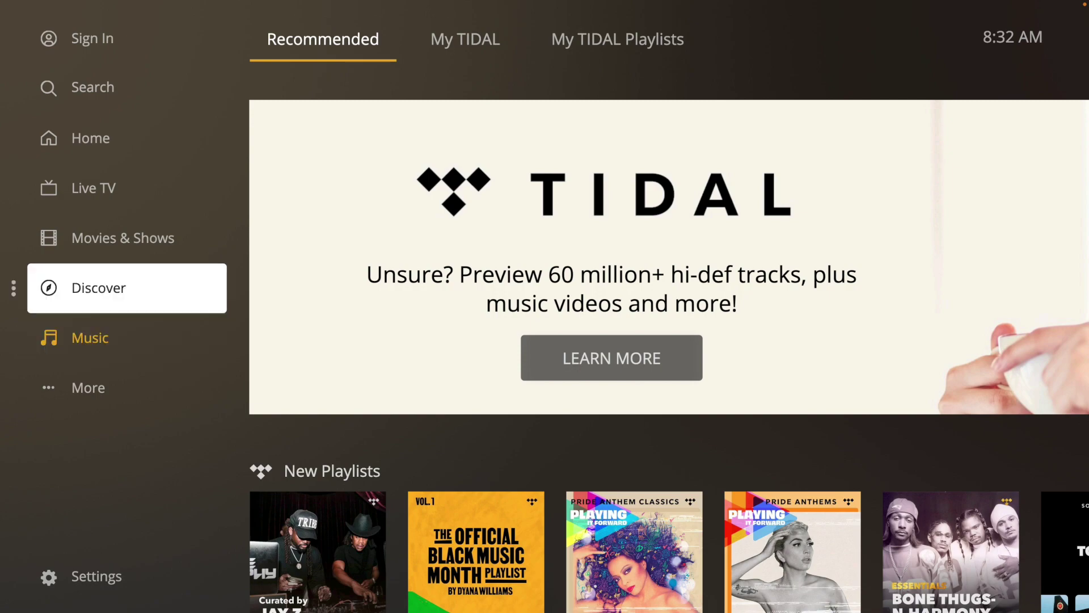
{"action": "key", "text": "Up"}
{"action": "key", "text": "Up"}
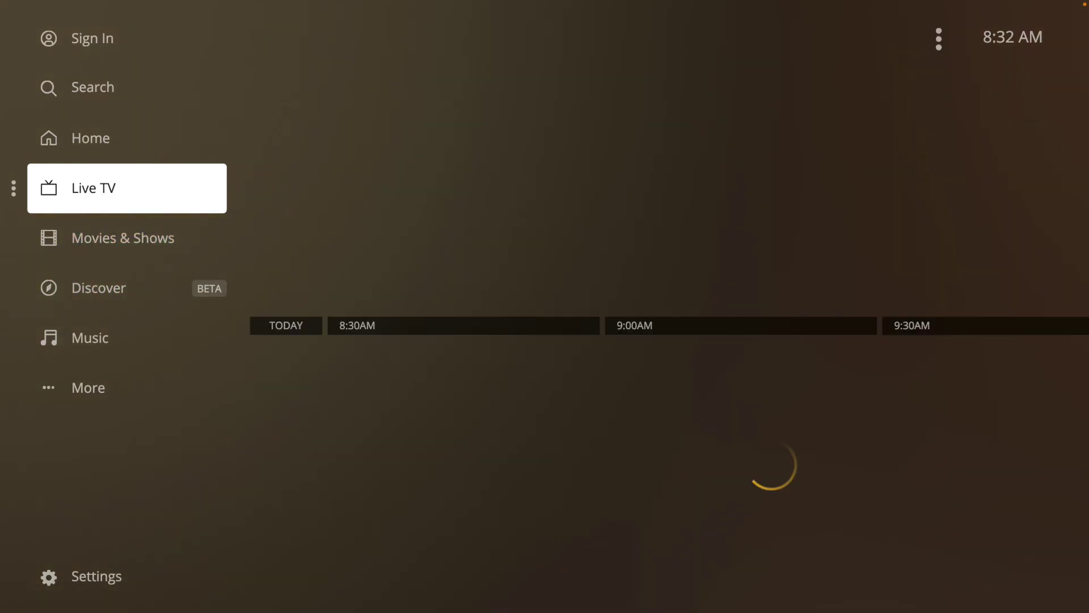
{"action": "key", "text": "Up"}
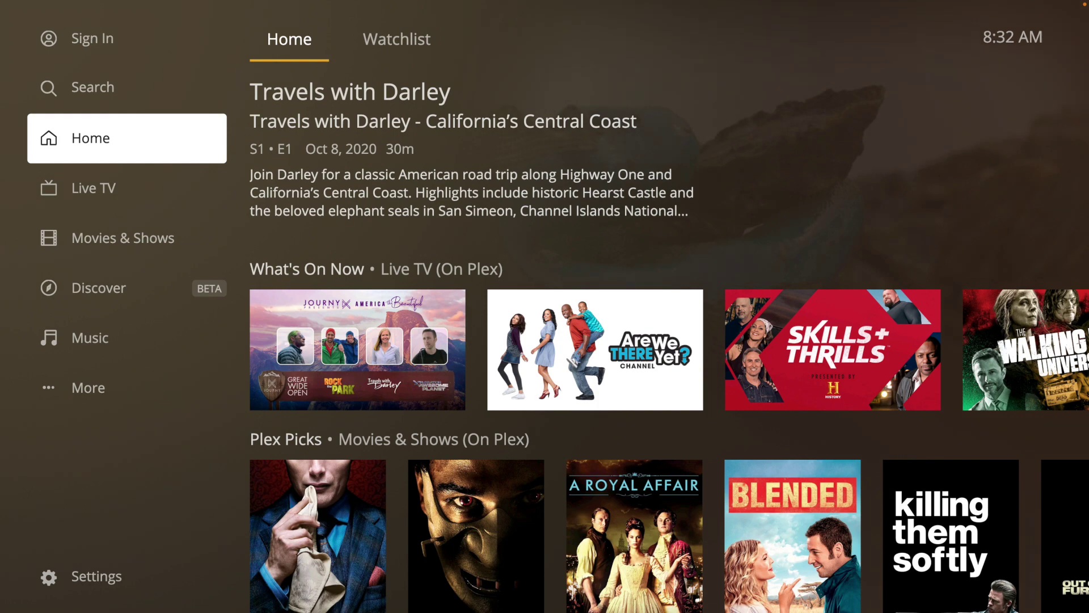
{"action": "key", "text": "Right"}
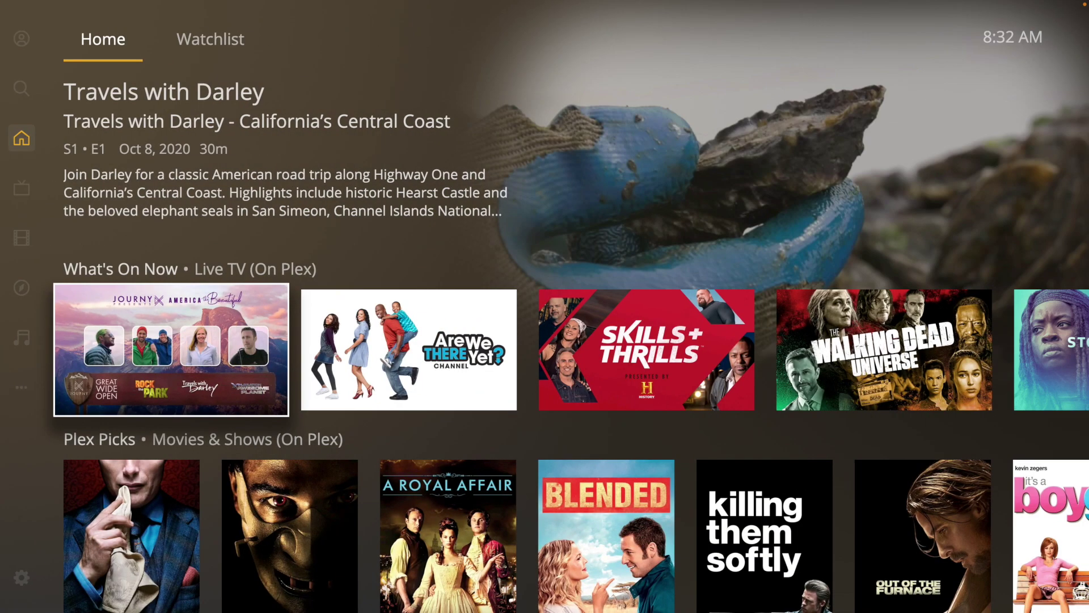
{"action": "key", "text": "Down"}
{"action": "key", "text": "Down"}
{"action": "key", "text": "Down"}
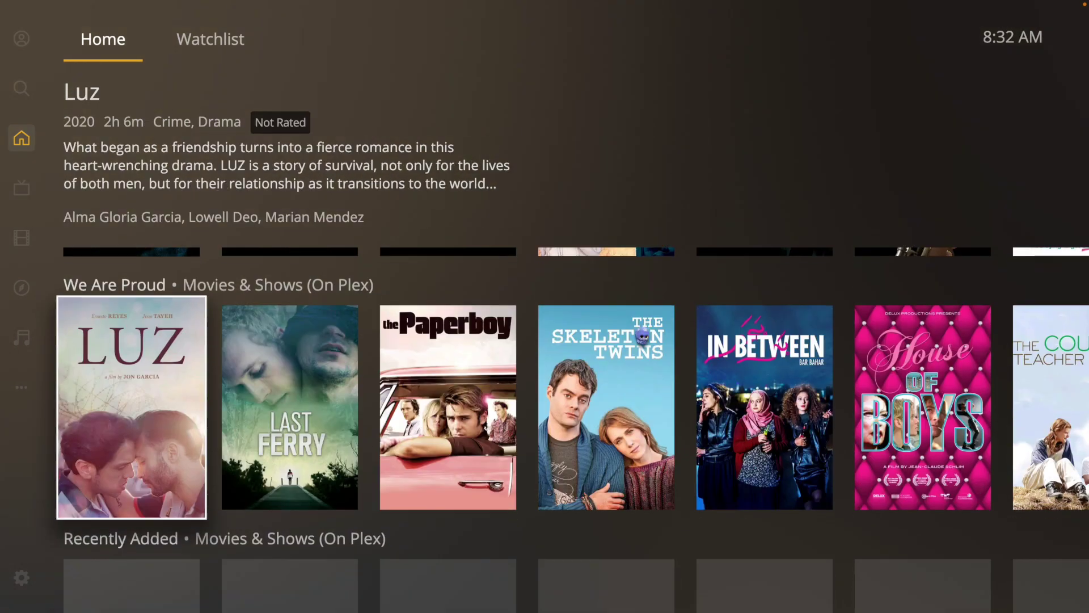
{"action": "key", "text": "Down"}
{"action": "key", "text": "Down"}
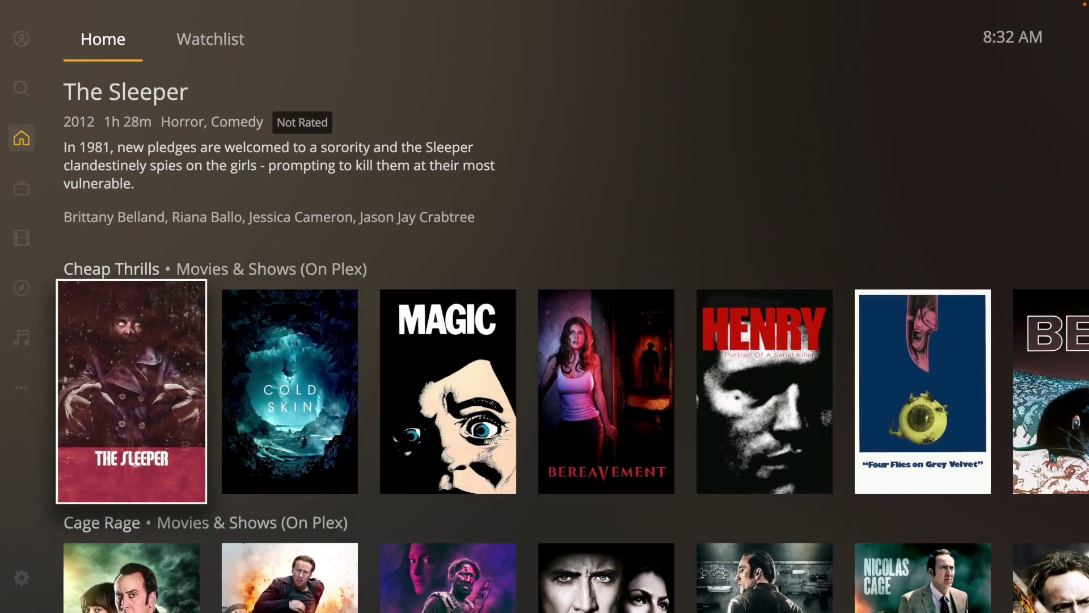
{"action": "key", "text": "Left"}
{"action": "key", "text": "Down"}
{"action": "key", "text": "Return"}
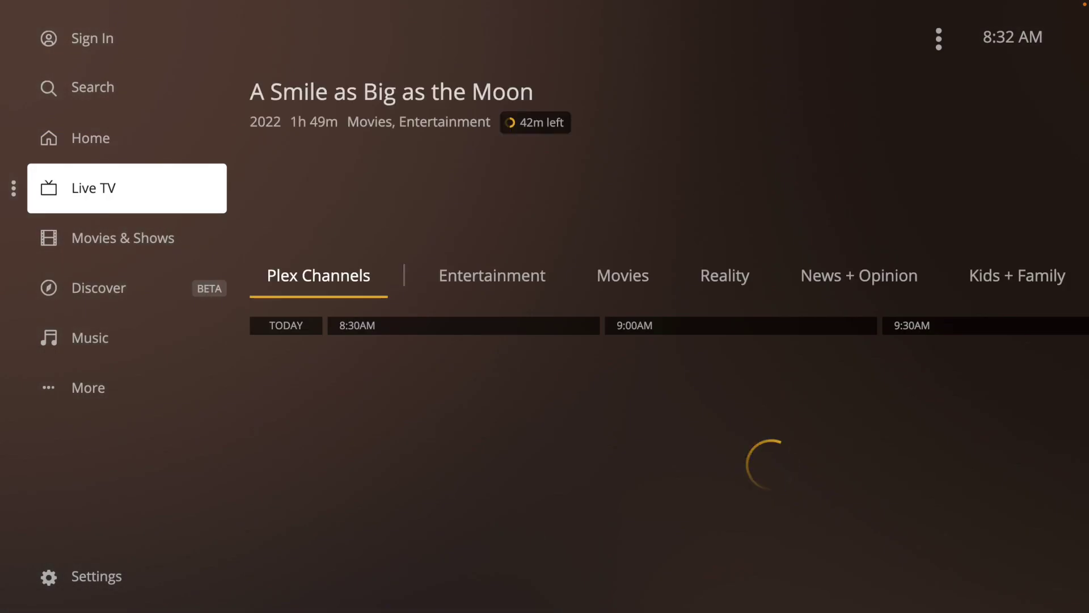
Step down the Live TV guide to Dispatches From Elsewhere and back to A Smile as Big as the Moon.
{"action": "key", "text": "Right"}
{"action": "key", "text": "Down"}
{"action": "key", "text": "Down"}
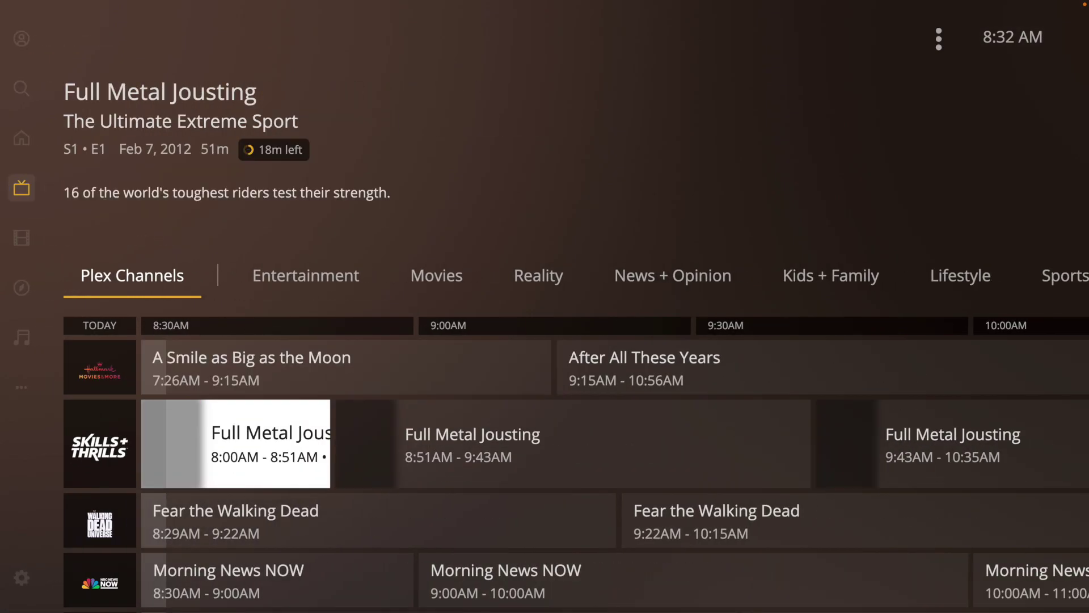
{"action": "key", "text": "Down"}
{"action": "key", "text": "Down"}
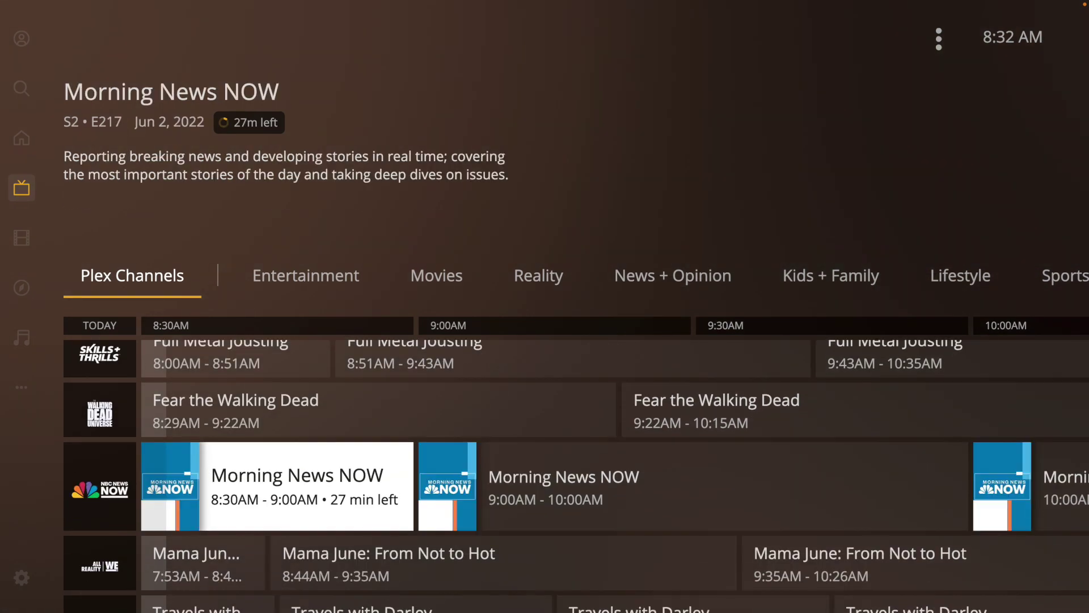
{"action": "key", "text": "Down"}
{"action": "key", "text": "Down"}
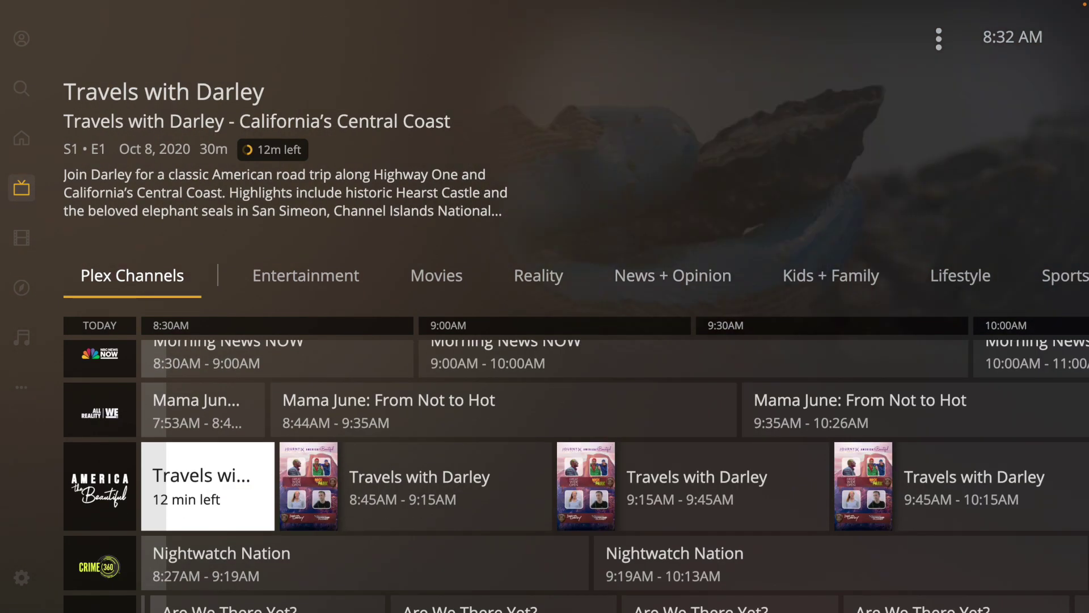
{"action": "key", "text": "Down"}
{"action": "key", "text": "Down"}
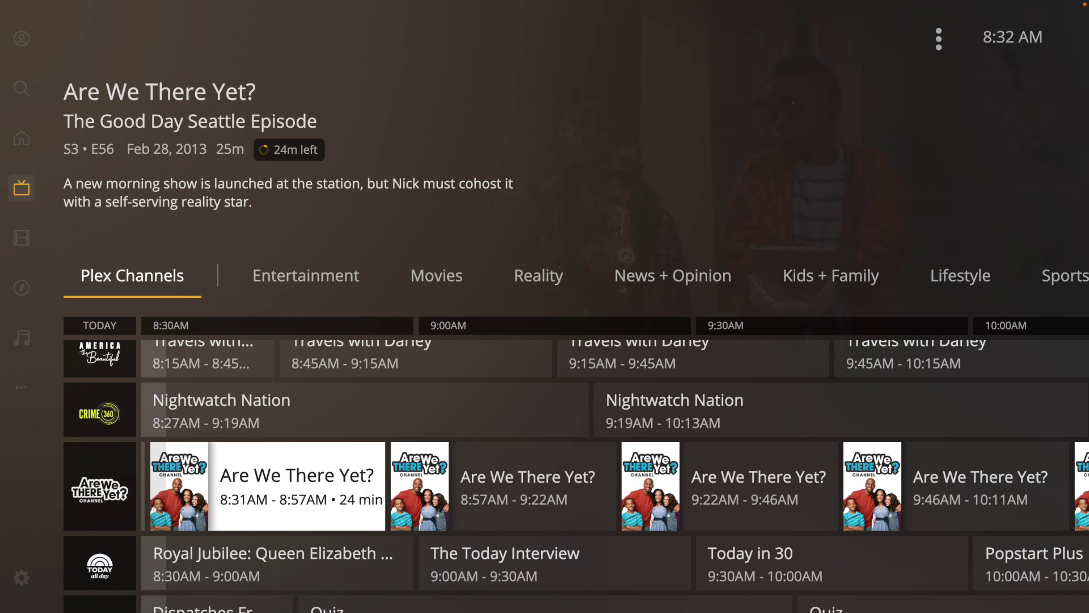
{"action": "key", "text": "Down"}
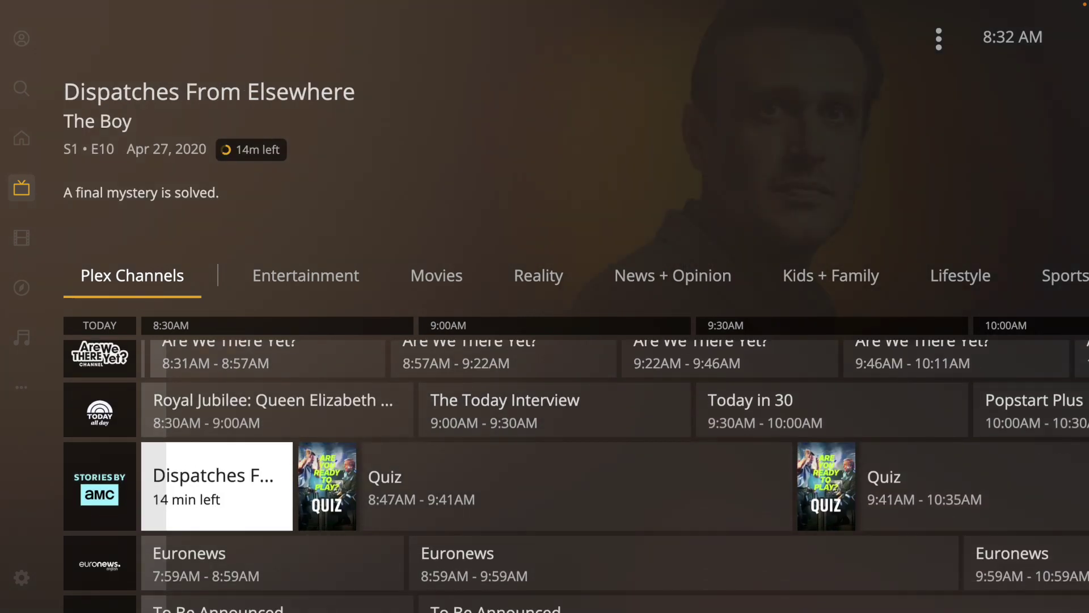
{"action": "key", "text": "Up"}
{"action": "key", "text": "Up"}
{"action": "key", "text": "Up"}
{"action": "key", "text": "Up"}
{"action": "key", "text": "Up"}
{"action": "key", "text": "Up"}
{"action": "key", "text": "Up"}
{"action": "key", "text": "Up"}
{"action": "key", "text": "Up"}
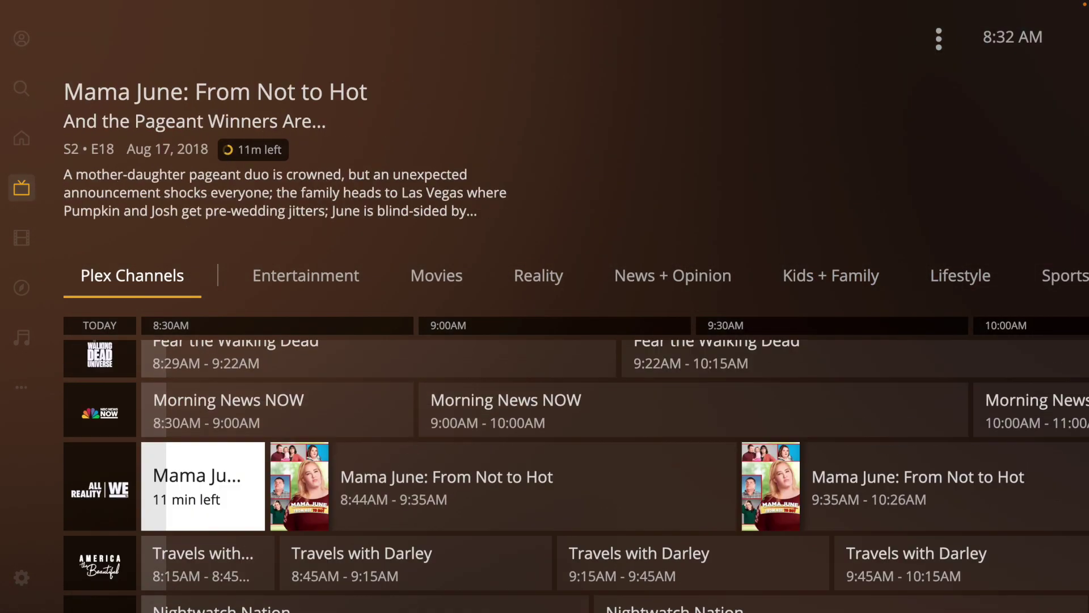
{"action": "key", "text": "Up"}
Switch the guide to Movies channels, then open Movies & Shows onto Hannibal in Plex Picks.
{"action": "key", "text": "Right"}
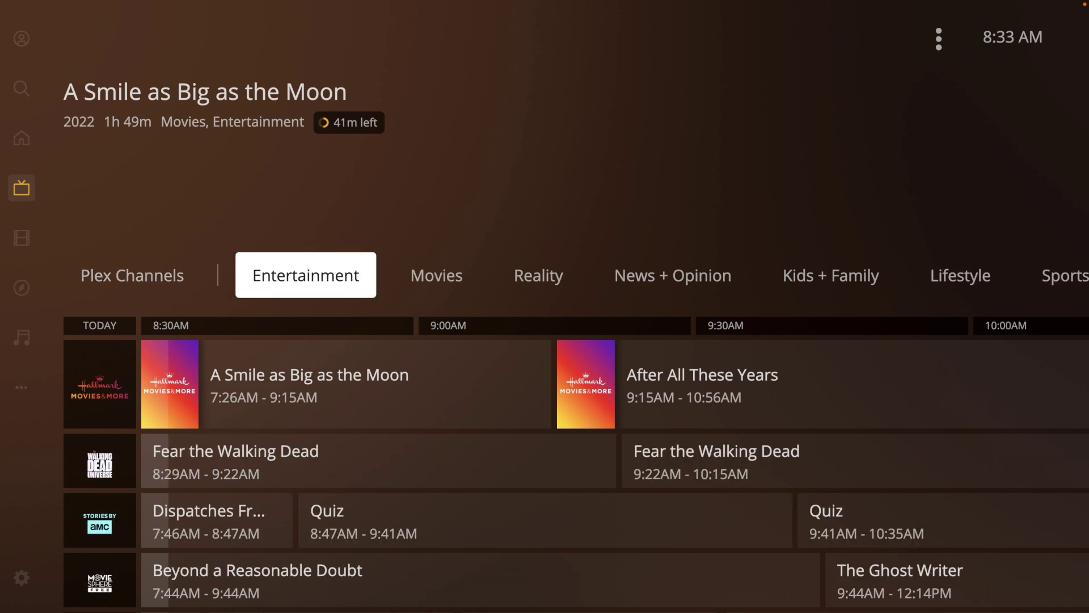
{"action": "key", "text": "Right"}
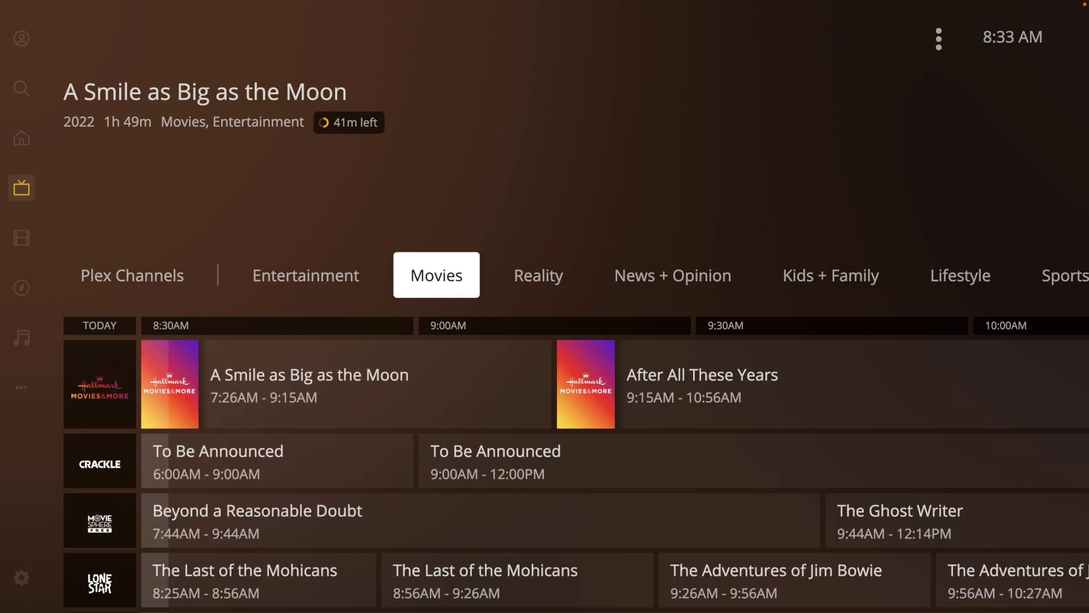
{"action": "key", "text": "Left"}
{"action": "key", "text": "Left"}
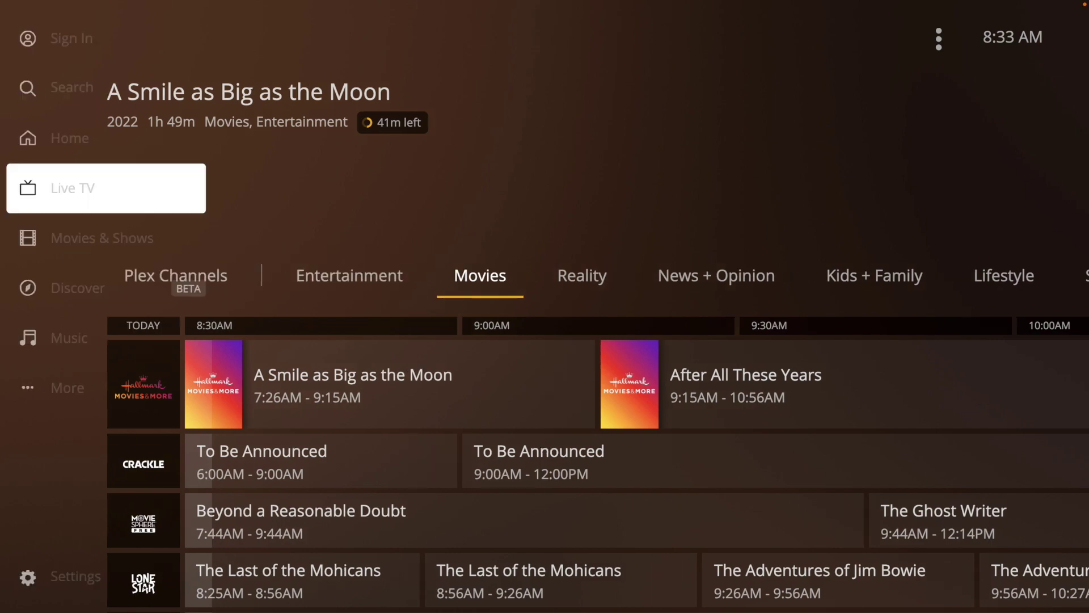
{"action": "key", "text": "Down"}
{"action": "key", "text": "Right"}
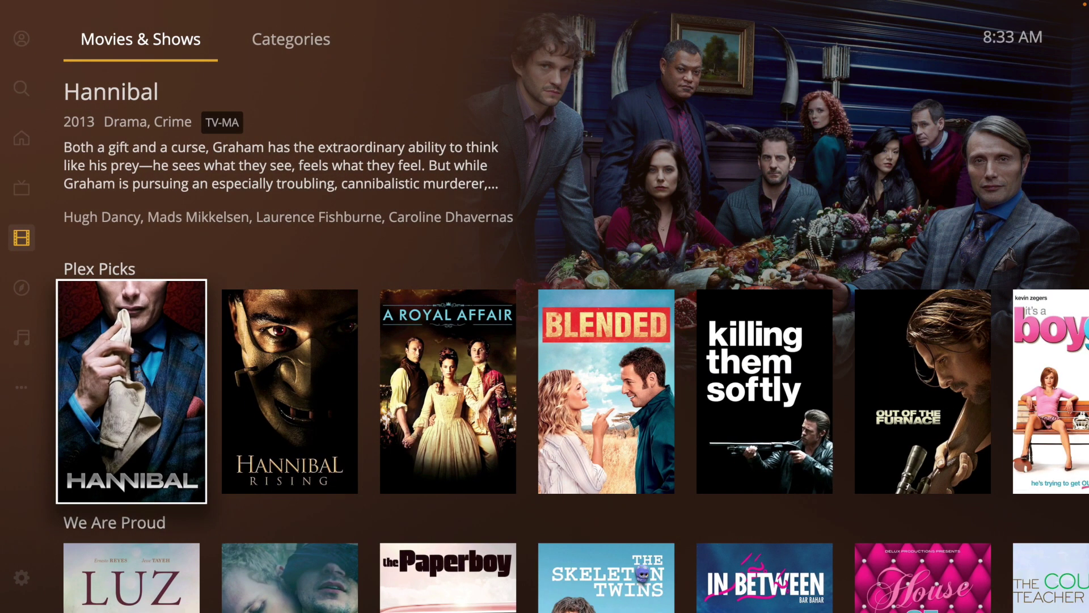
Switch from the sidebar to the Discover page.
{"action": "key", "text": "Down"}
{"action": "key", "text": "Down"}
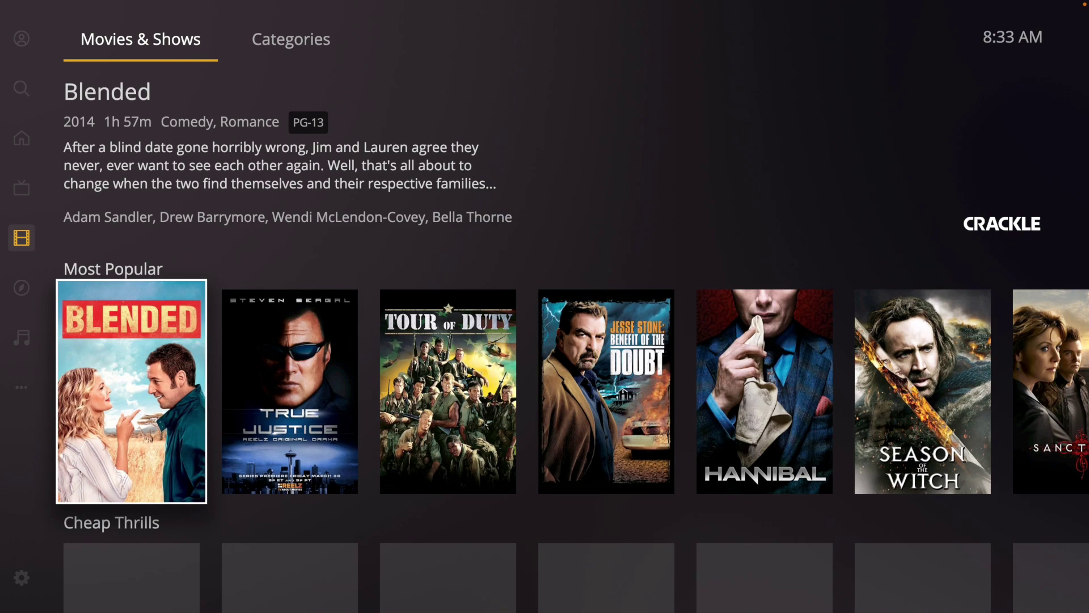
{"action": "key", "text": "Left"}
{"action": "key", "text": "Down"}
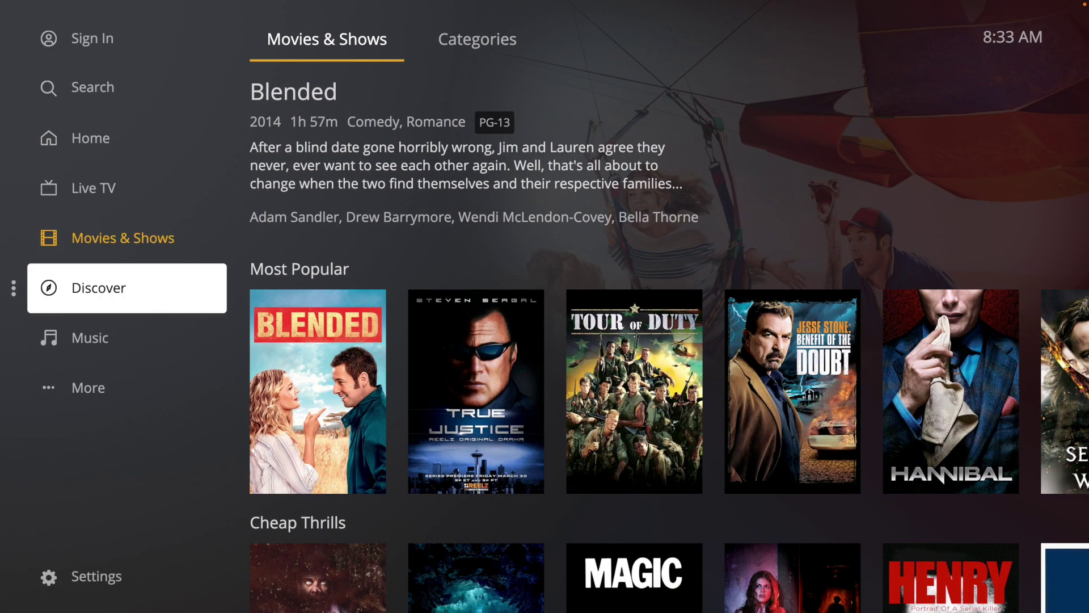
{"action": "key", "text": "Right"}
Scroll Discover's rows down to Popular in Mystery and open Diagnosis Murder.
{"action": "key", "text": "Down"}
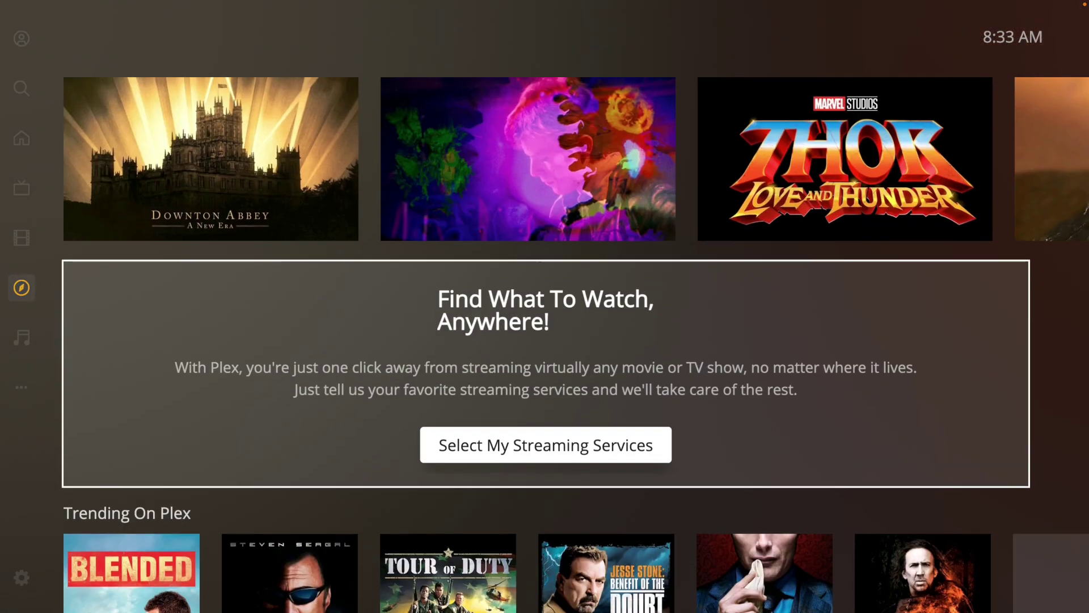
{"action": "key", "text": "Down"}
{"action": "key", "text": "Down"}
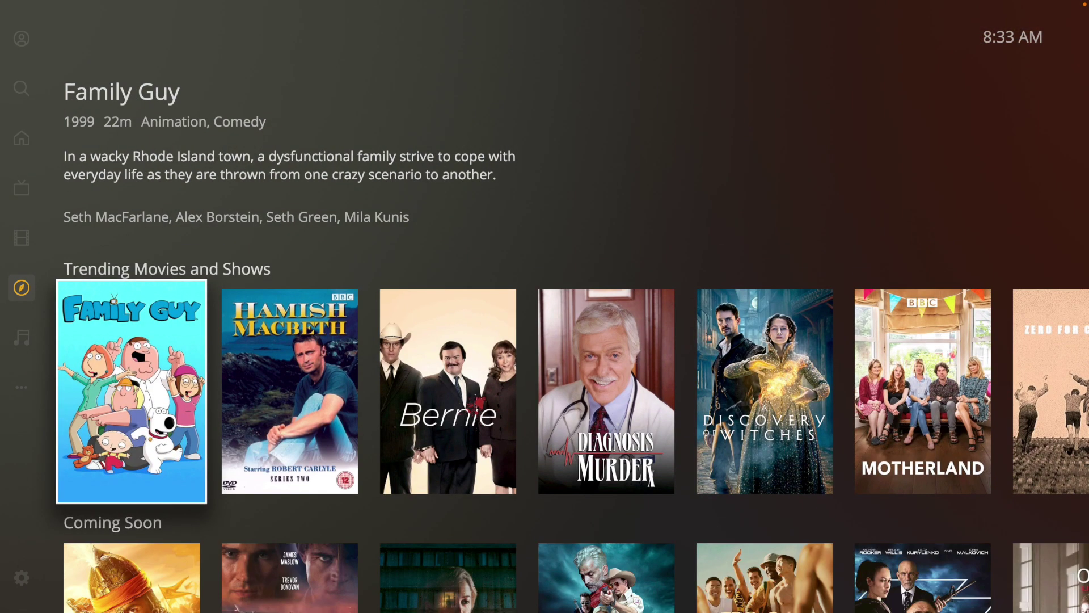
{"action": "key", "text": "Down"}
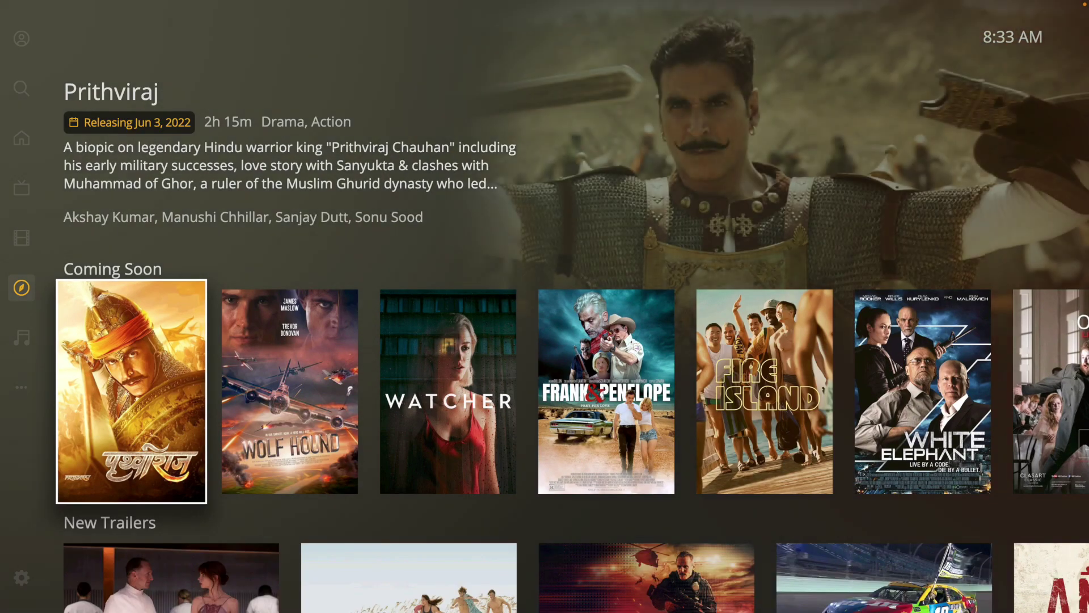
{"action": "key", "text": "Down"}
{"action": "key", "text": "Down"}
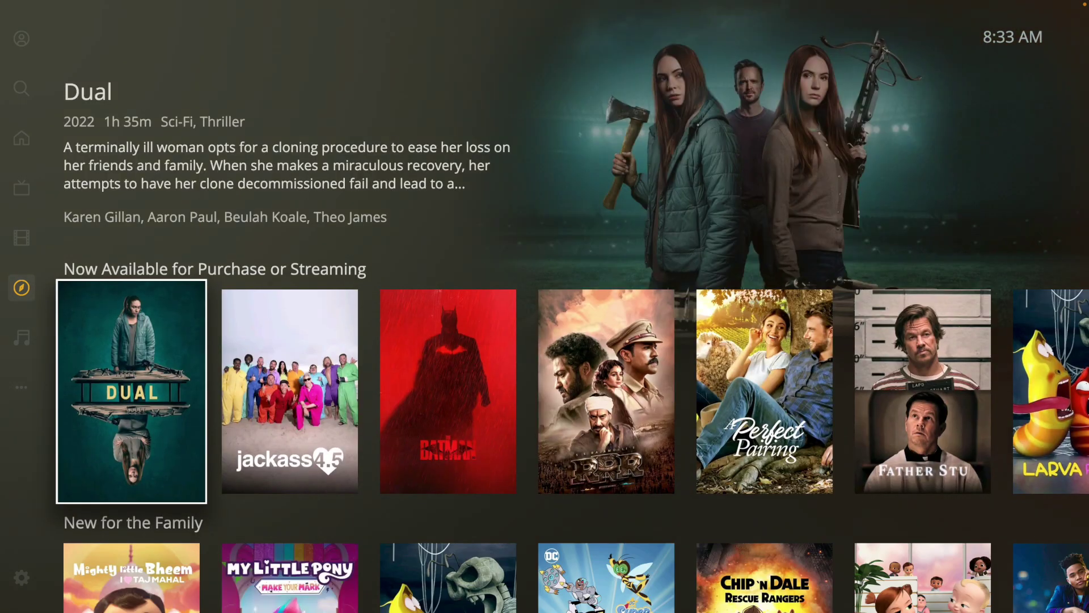
{"action": "key", "text": "Down"}
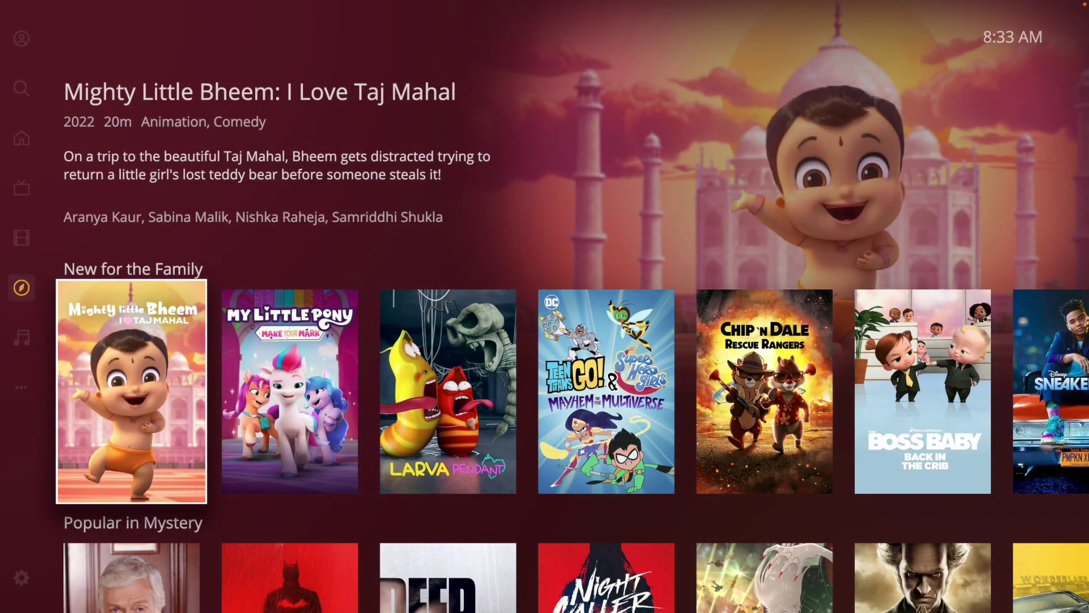
{"action": "key", "text": "Down"}
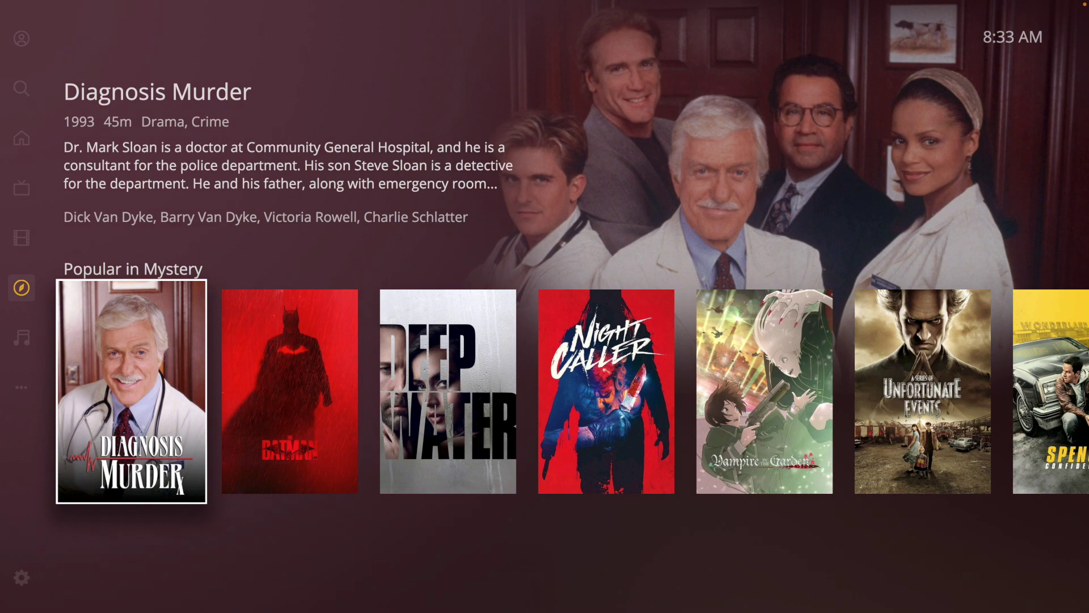
{"action": "key", "text": "Return"}
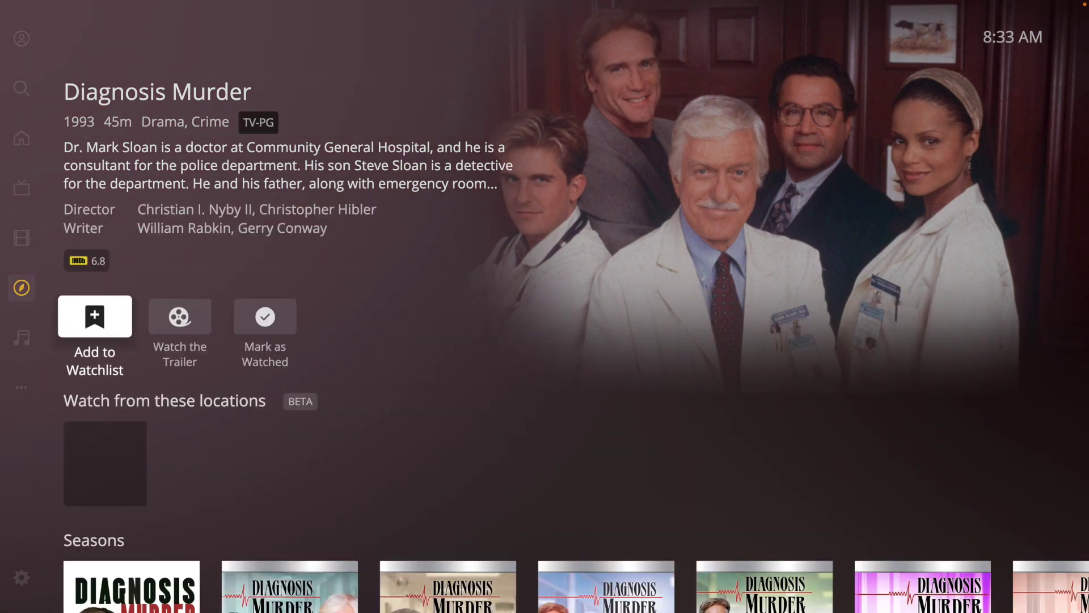
View Diagnosis Murder's Pluto TV watch option, then go back to the top of Discover.
{"action": "key", "text": "Down"}
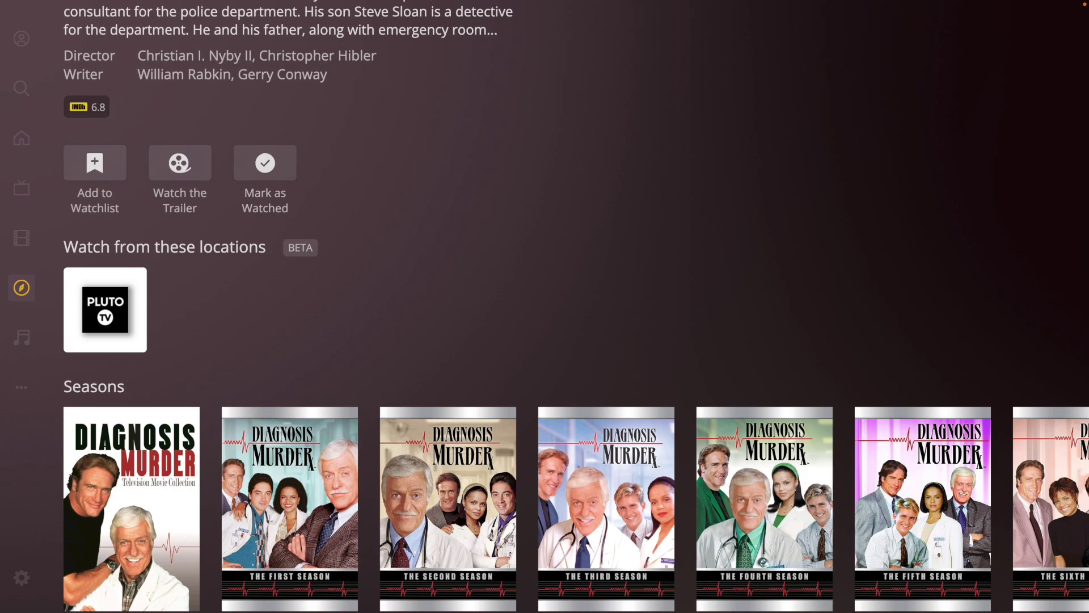
{"action": "key", "text": "Return"}
{"action": "key", "text": "Escape"}
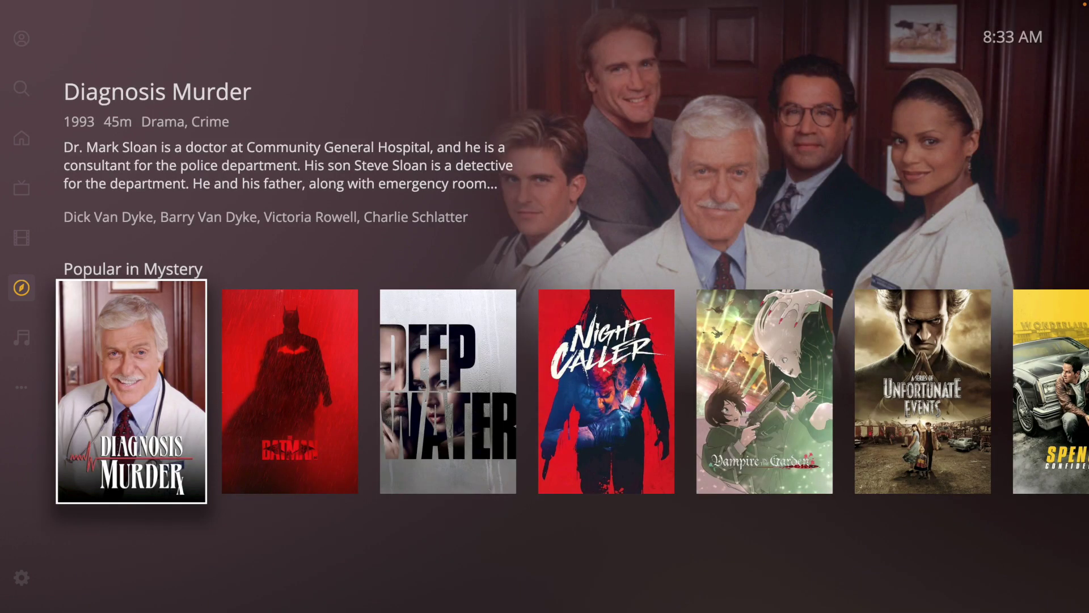
{"action": "key", "text": "Escape"}
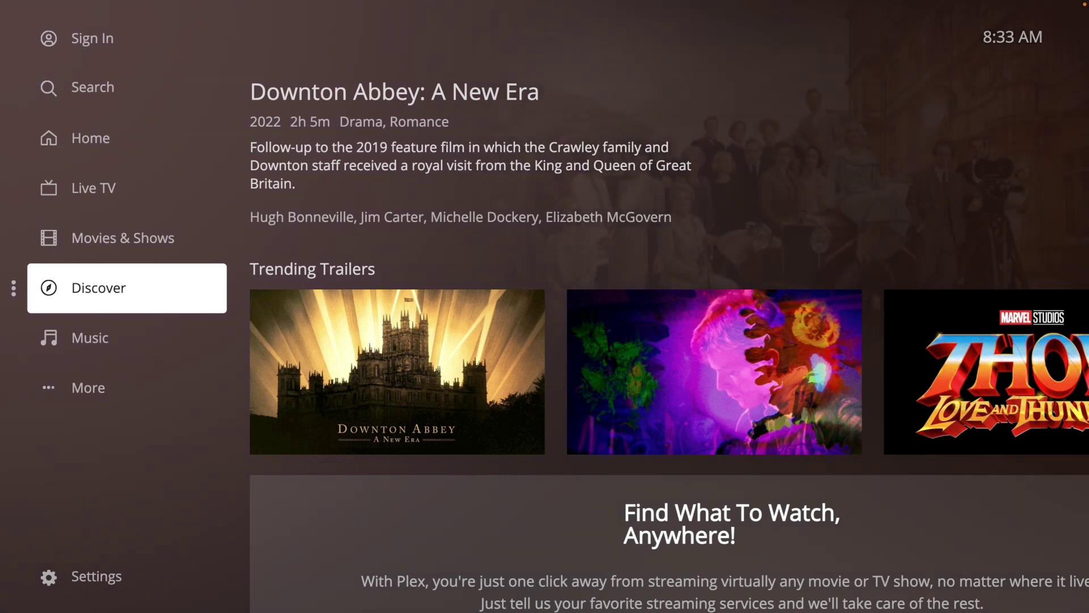
Move through the sidebar sections to Settings and open the app settings.
{"action": "key", "text": "Up"}
{"action": "key", "text": "Up"}
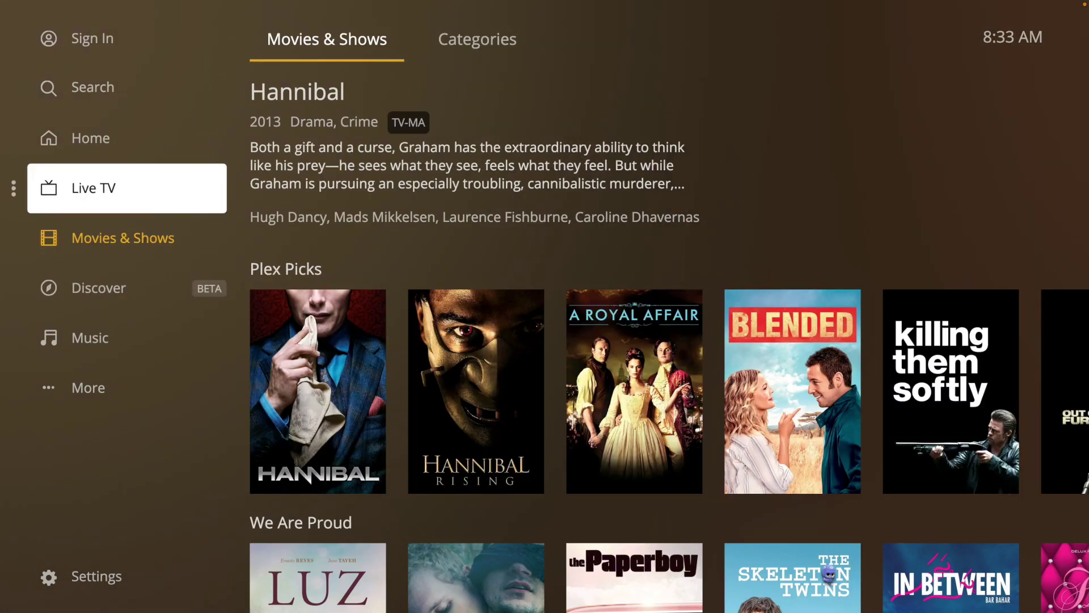
{"action": "key", "text": "Up"}
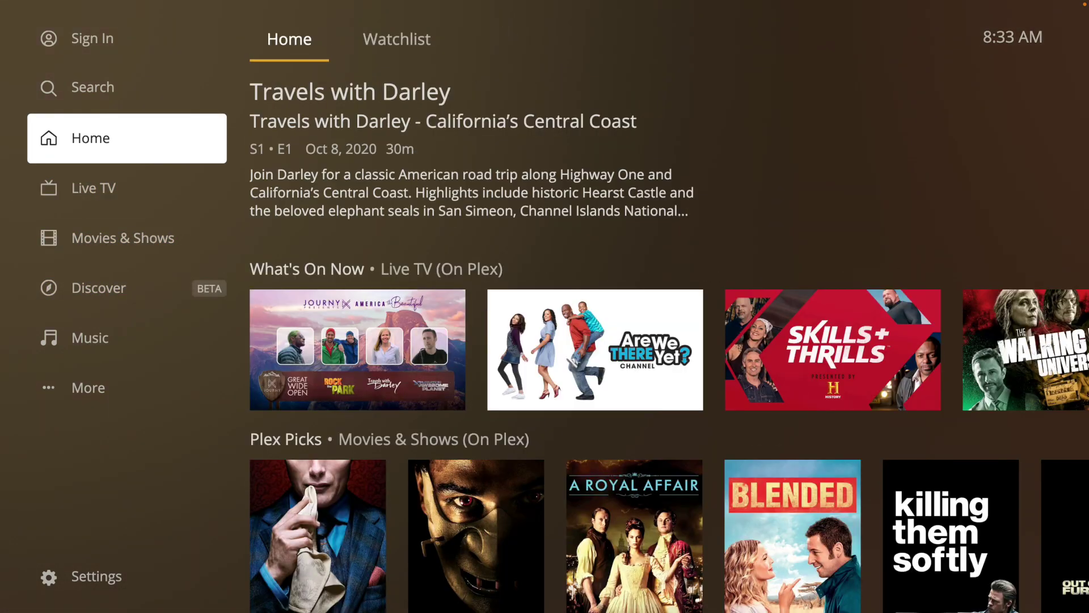
{"action": "key", "text": "Up"}
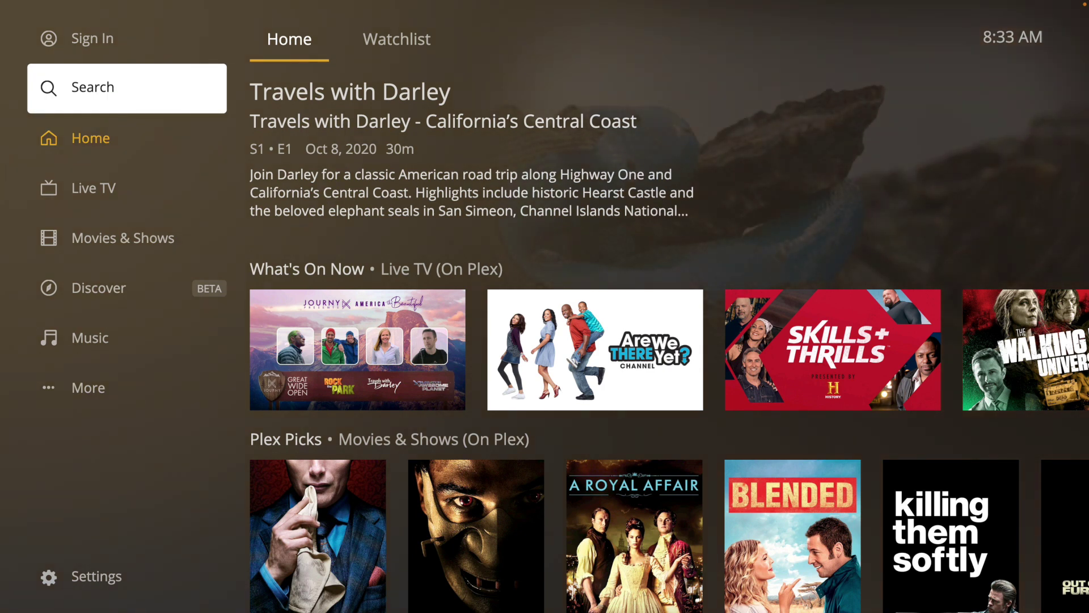
{"action": "key", "text": "Down"}
{"action": "key", "text": "Down"}
{"action": "key", "text": "Down"}
{"action": "key", "text": "Down"}
{"action": "key", "text": "Down"}
{"action": "key", "text": "Down"}
{"action": "key", "text": "Down"}
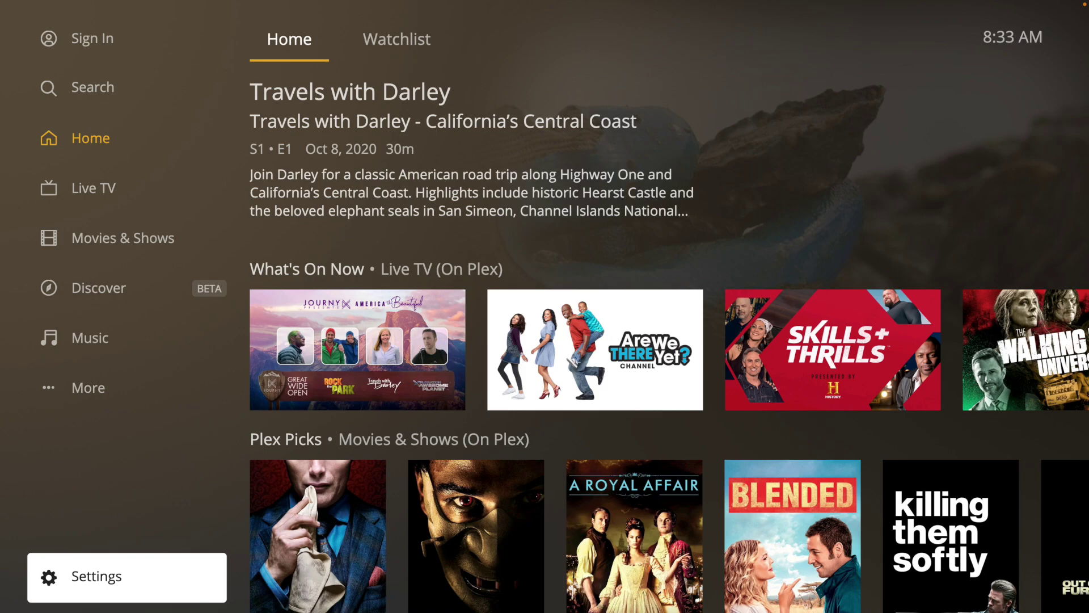
{"action": "key", "text": "Return"}
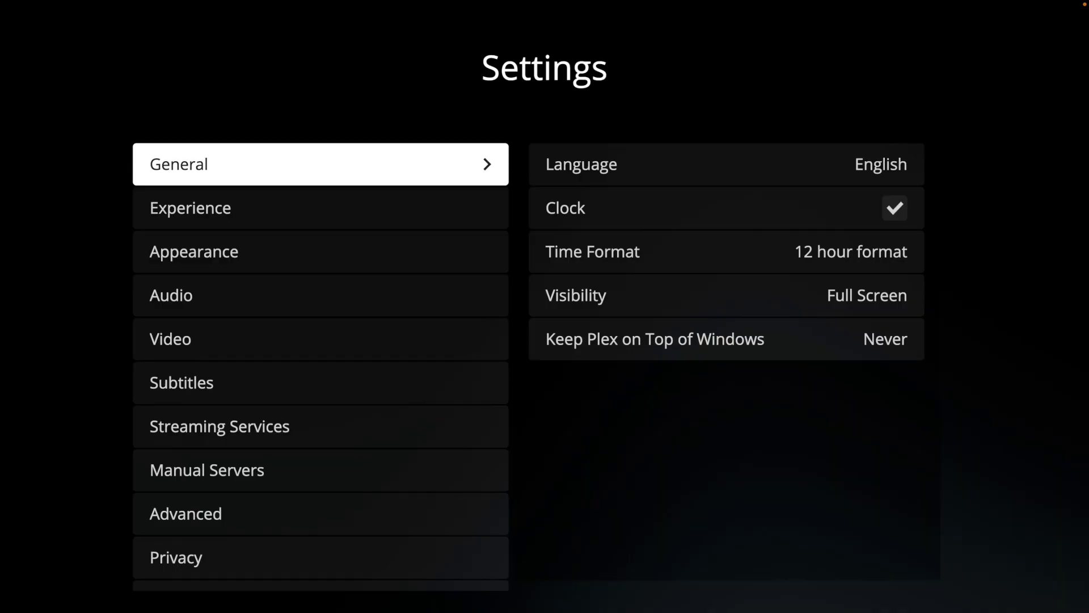
Browse the Experience, Appearance, Audio, Video and Subtitles settings categories, then close Settings.
{"action": "key", "text": "Down"}
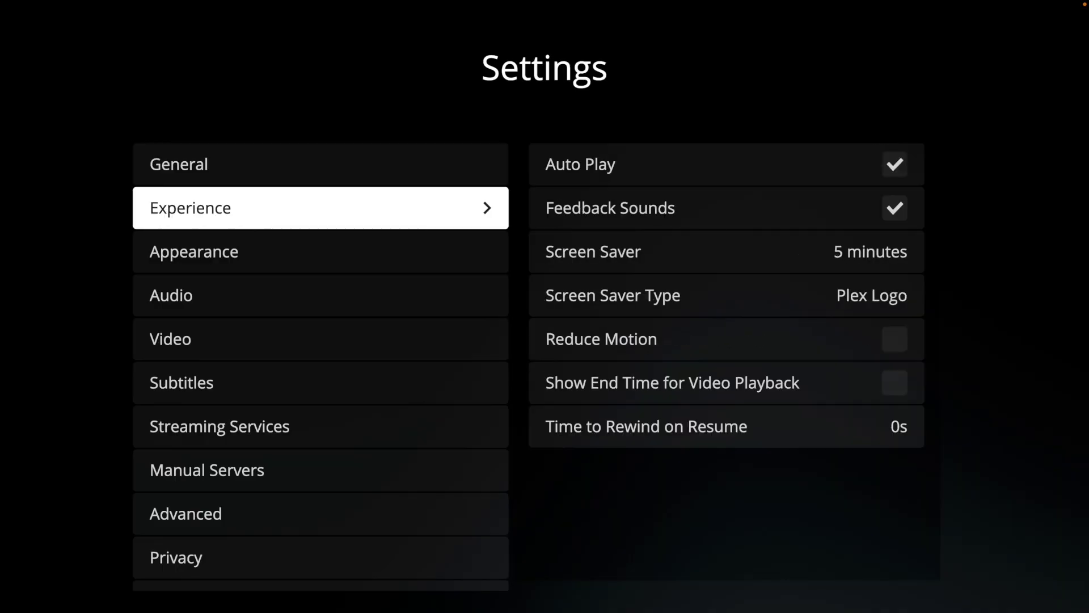
{"action": "key", "text": "Down"}
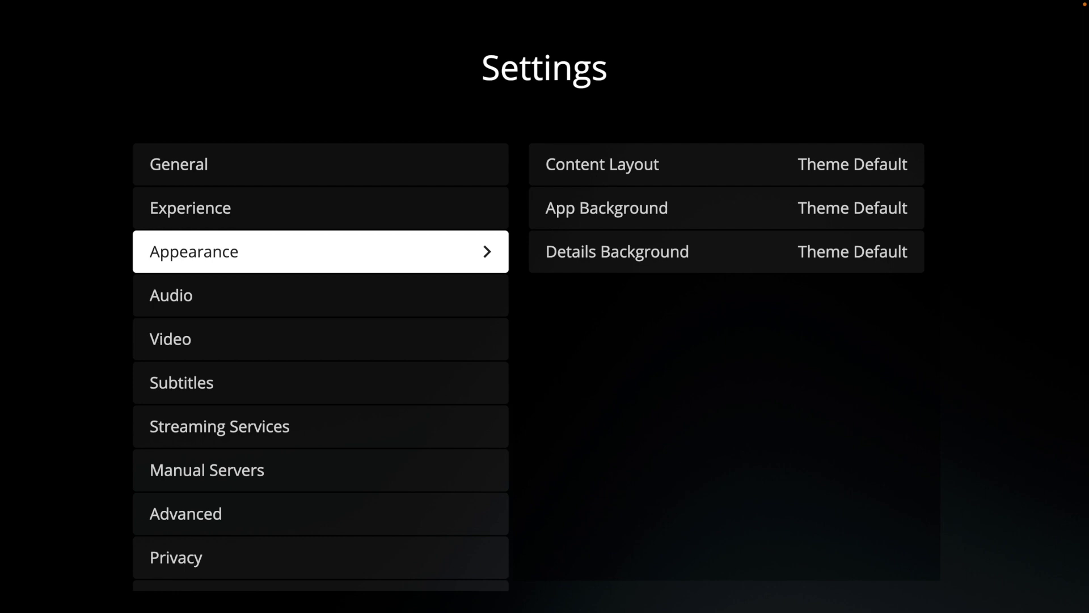
{"action": "key", "text": "Down"}
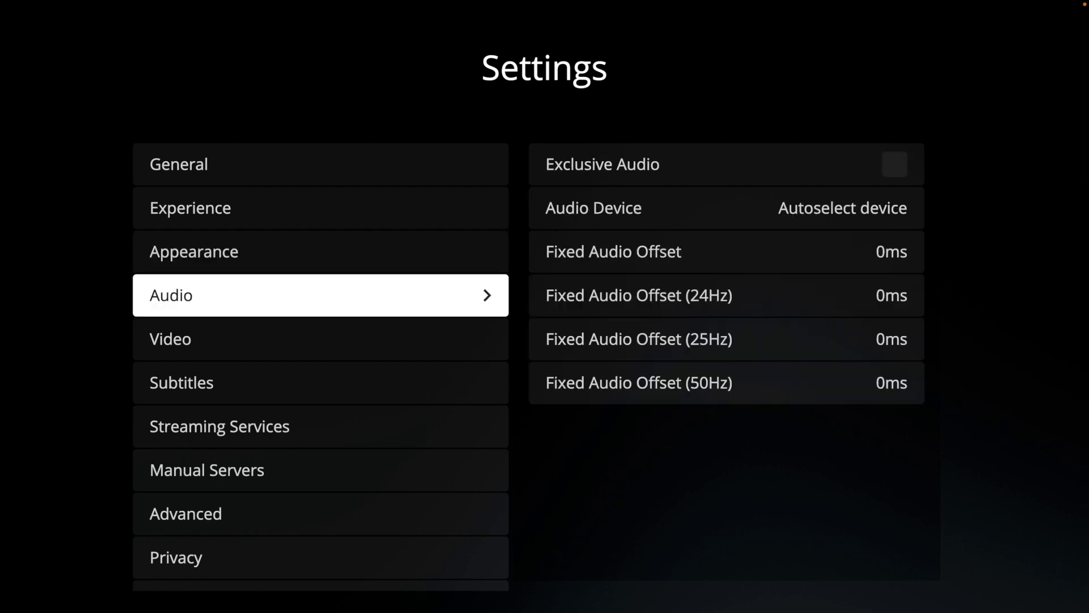
{"action": "key", "text": "Down"}
{"action": "key", "text": "Down"}
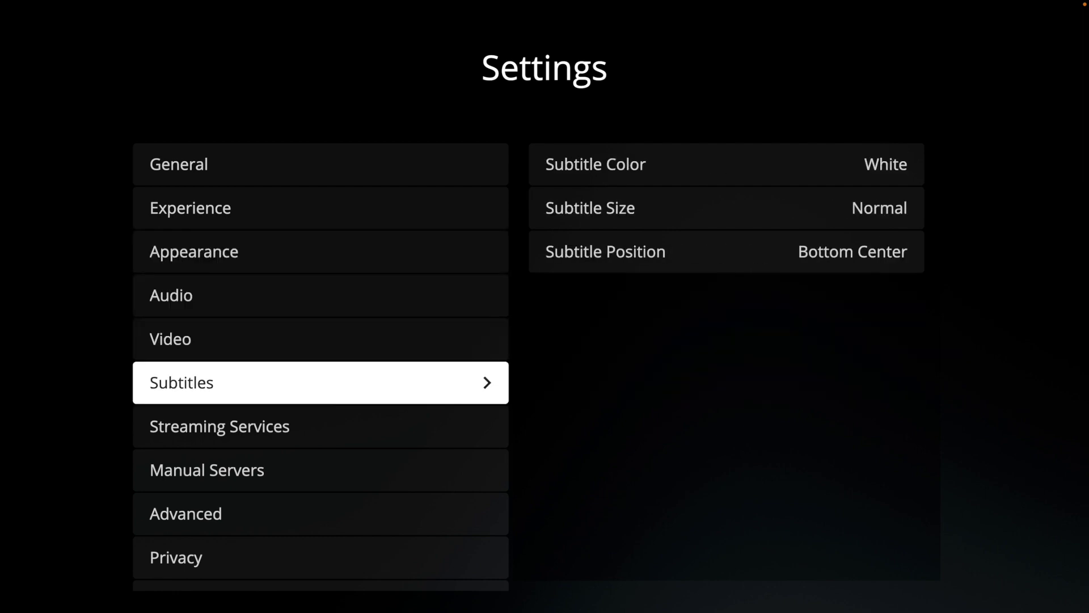
{"action": "key", "text": "Down"}
{"action": "key", "text": "Down"}
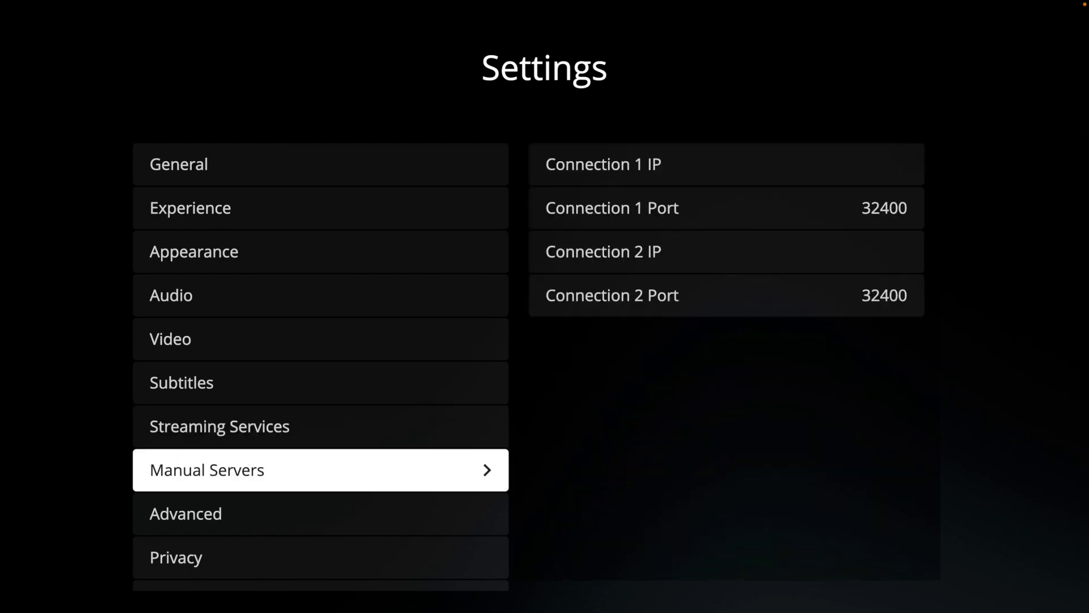
{"action": "key", "text": "Escape"}
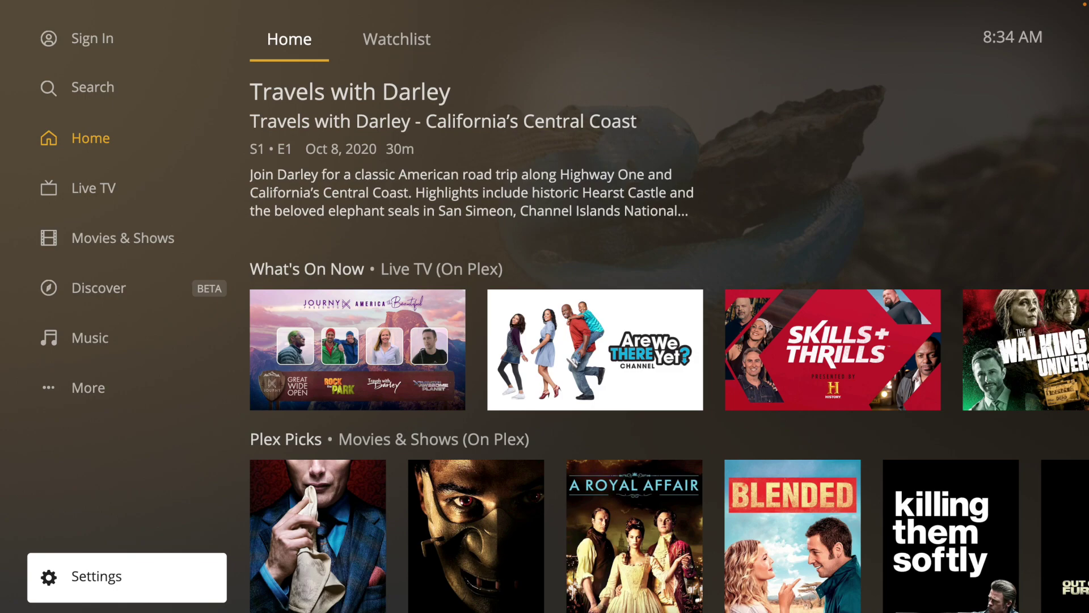
{"action": "key", "text": "Escape"}
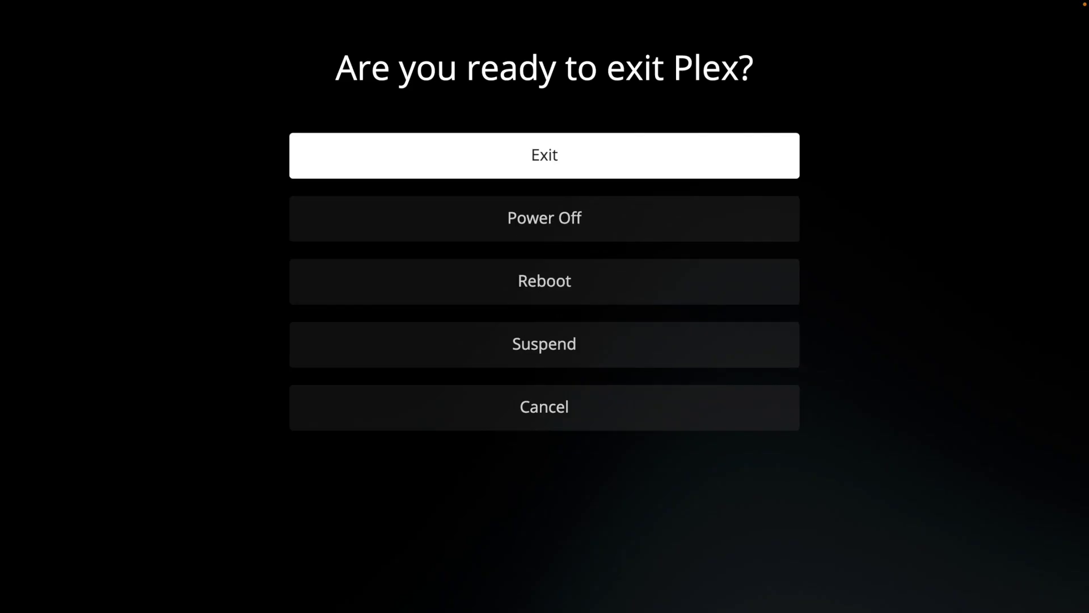
{"action": "key", "text": "Down"}
{"action": "key", "text": "Down"}
{"action": "key", "text": "Down"}
{"action": "key", "text": "Down"}
{"action": "key", "text": "Up"}
{"action": "key", "text": "Up"}
{"action": "key", "text": "Up"}
{"action": "key", "text": "Up"}
{"action": "key", "text": "Escape"}
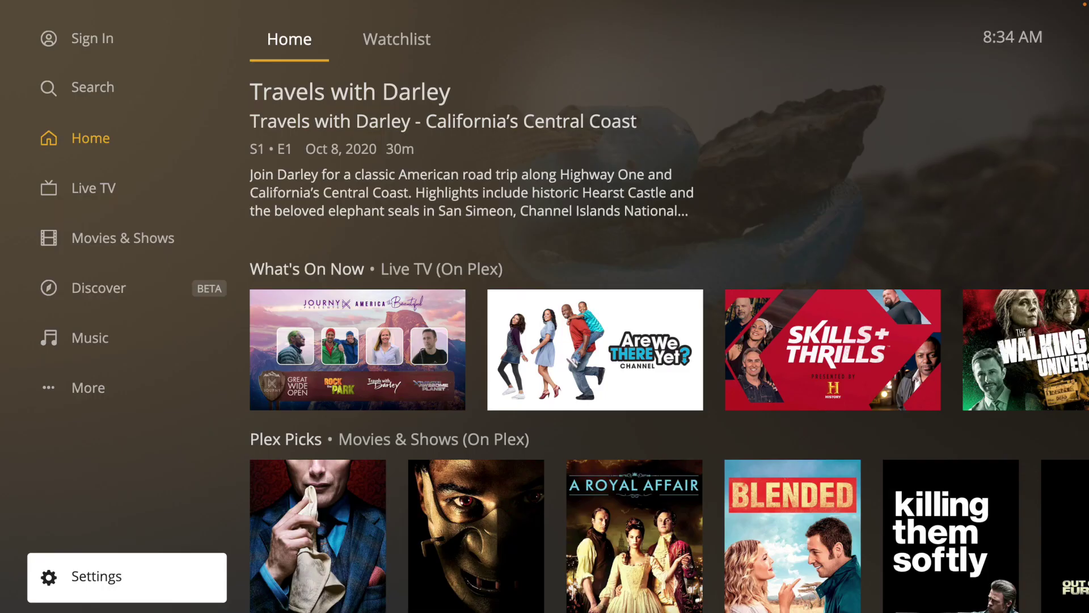
{"action": "key", "text": "Escape"}
{"action": "key", "text": "Escape"}
{"action": "key", "text": "Up"}
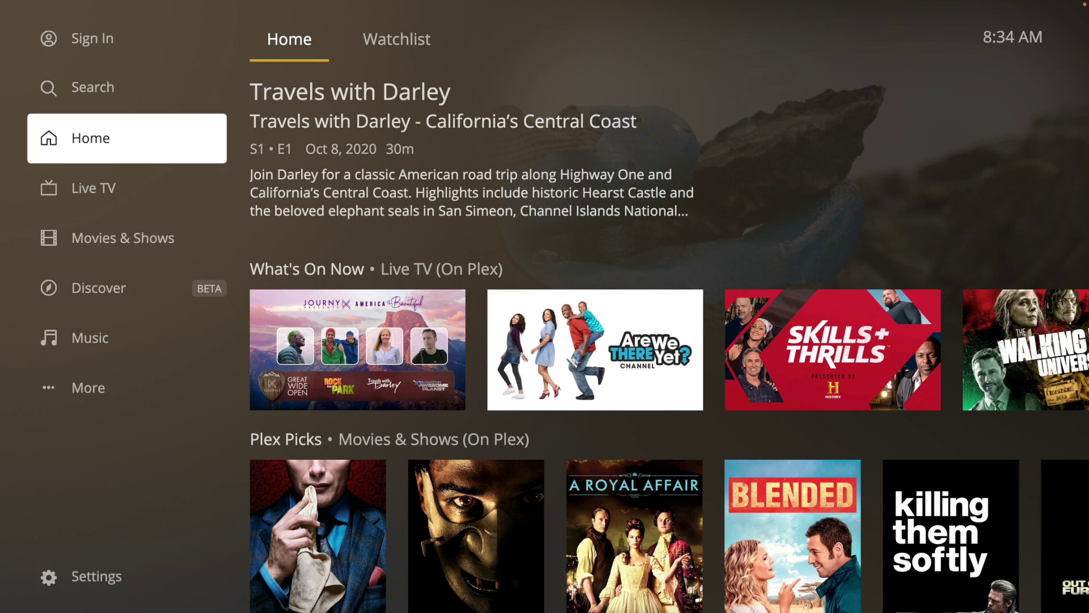
Open the search screen and enter BATMAN on the on-screen keyboard.
{"action": "key", "text": "Up"}
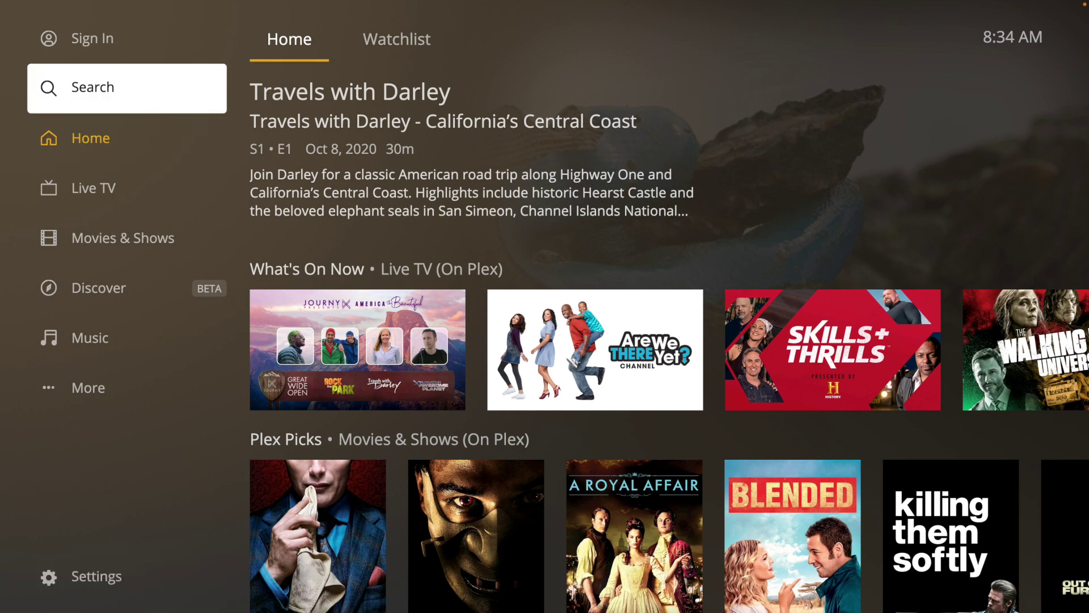
{"action": "key", "text": "Return"}
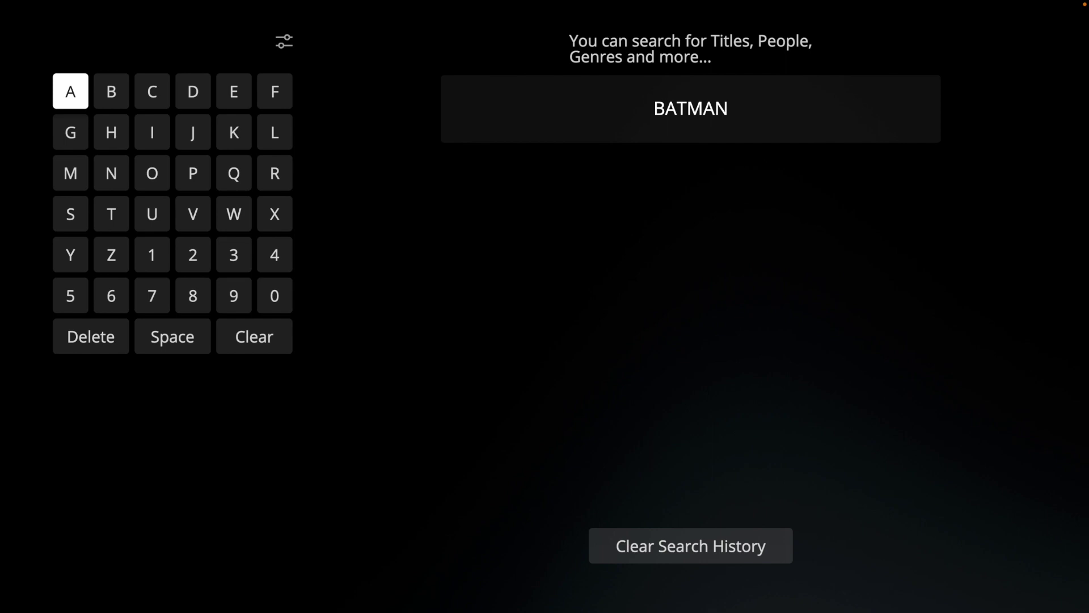
{"action": "key", "text": "Right"}
{"action": "key", "text": "Down"}
{"action": "key", "text": "Down"}
{"action": "key", "text": "Down"}
{"action": "key", "text": "Right"}
{"action": "key", "text": "Right"}
{"action": "key", "text": "Left"}
{"action": "key", "text": "Down"}
{"action": "key", "text": "Down"}
{"action": "key", "text": "Left"}
{"action": "key", "text": "Up"}
{"action": "key", "text": "Up"}
{"action": "key", "text": "Up"}
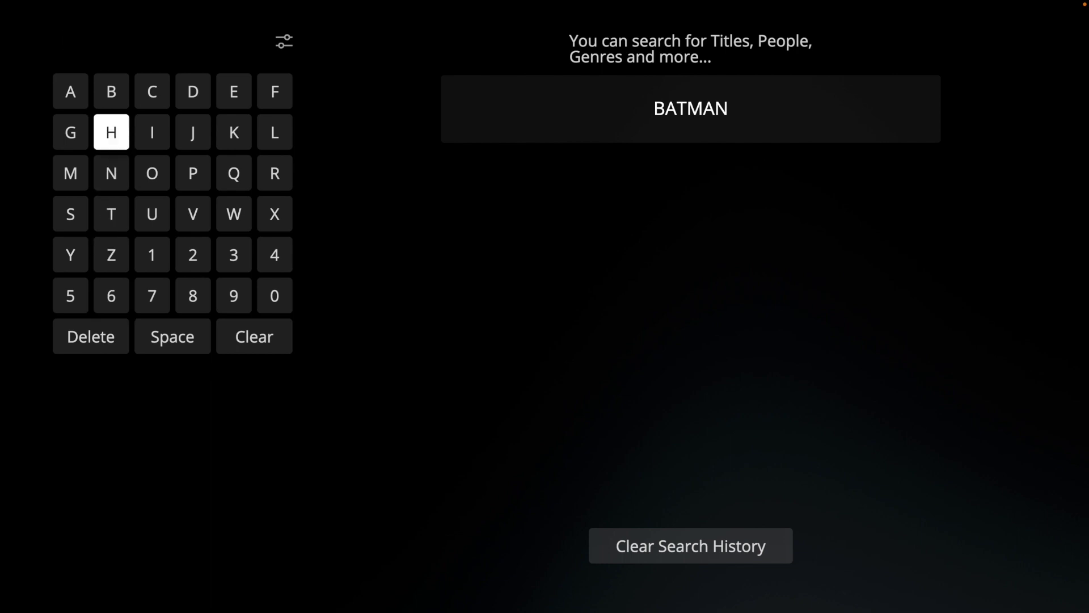
{"action": "type", "text": "BATMAN"}
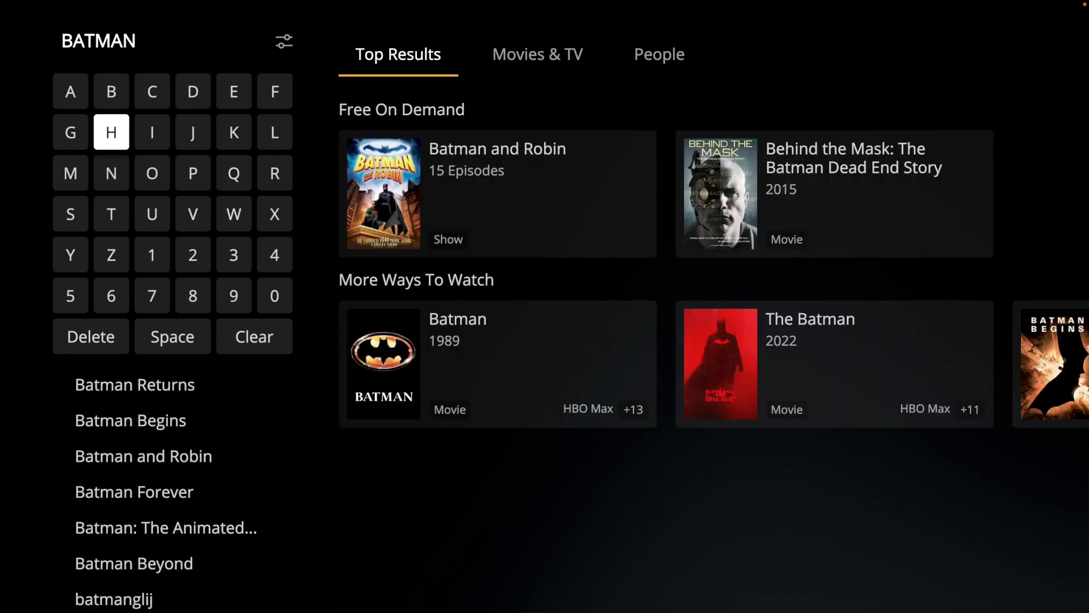
Move past Batman (1989), The Batman and Batman Begins to open Batman: The Animated Series.
{"action": "key", "text": "Right"}
{"action": "key", "text": "Right"}
{"action": "key", "text": "Right"}
{"action": "key", "text": "Right"}
{"action": "key", "text": "Right"}
{"action": "key", "text": "Right"}
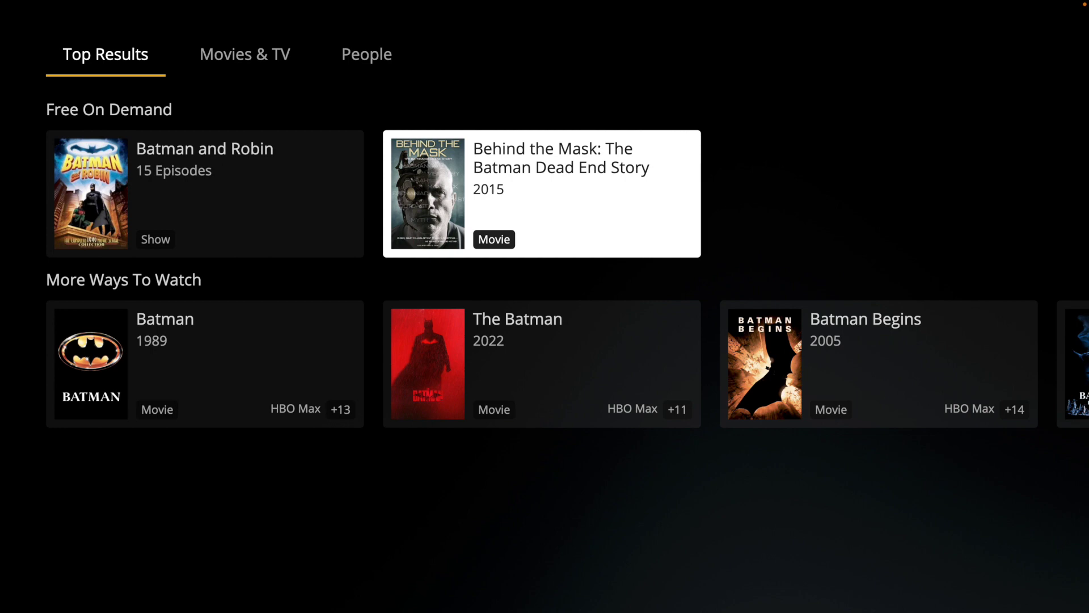
{"action": "key", "text": "Down"}
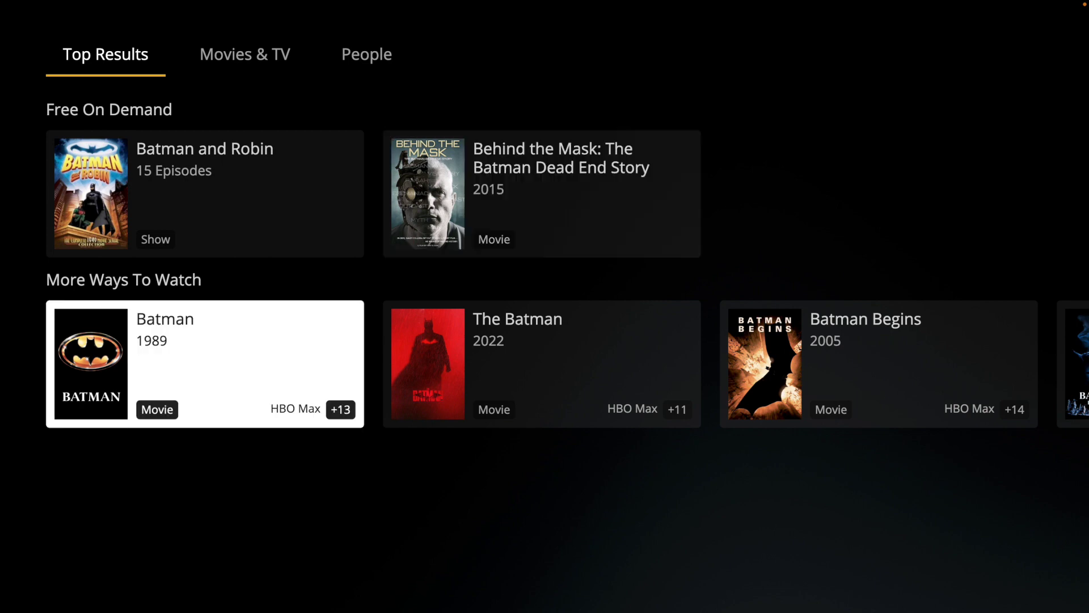
{"action": "key", "text": "Right"}
{"action": "key", "text": "Right"}
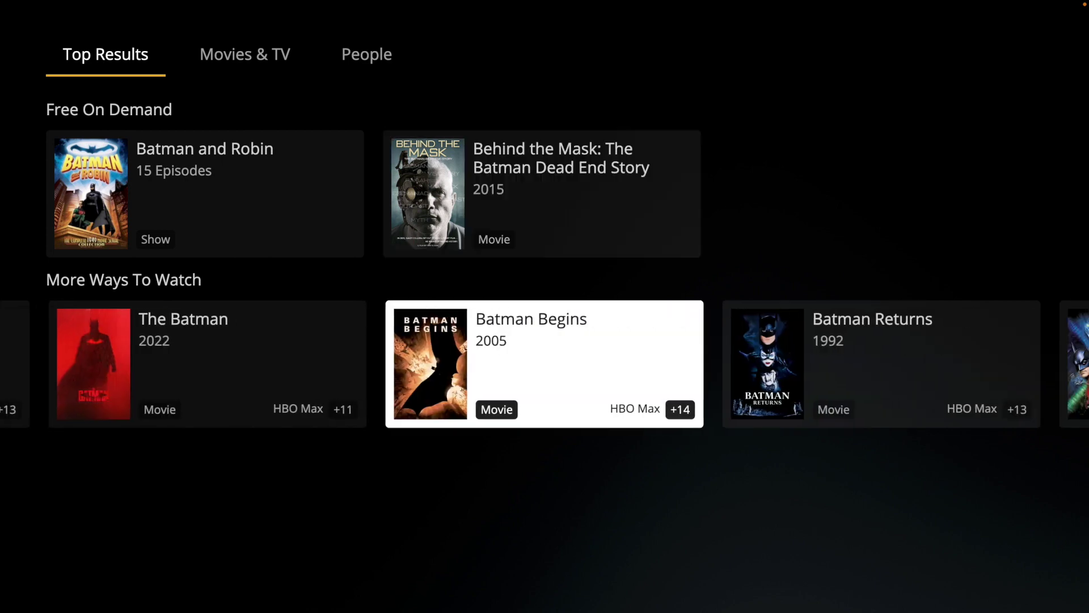
{"action": "key", "text": "Right"}
{"action": "key", "text": "Right"}
{"action": "key", "text": "Right"}
{"action": "key", "text": "Right"}
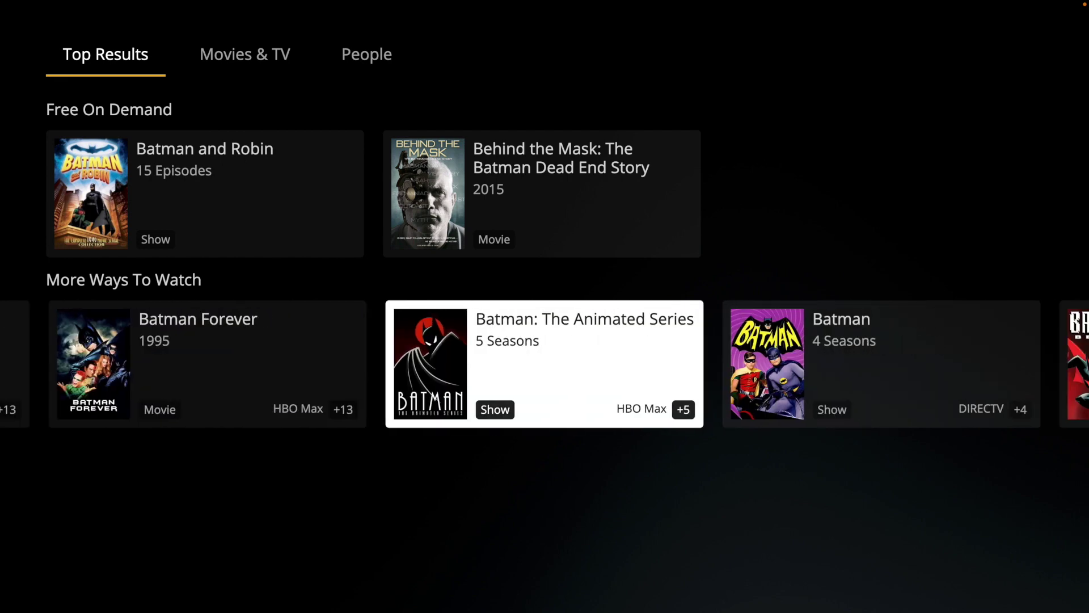
{"action": "key", "text": "Return"}
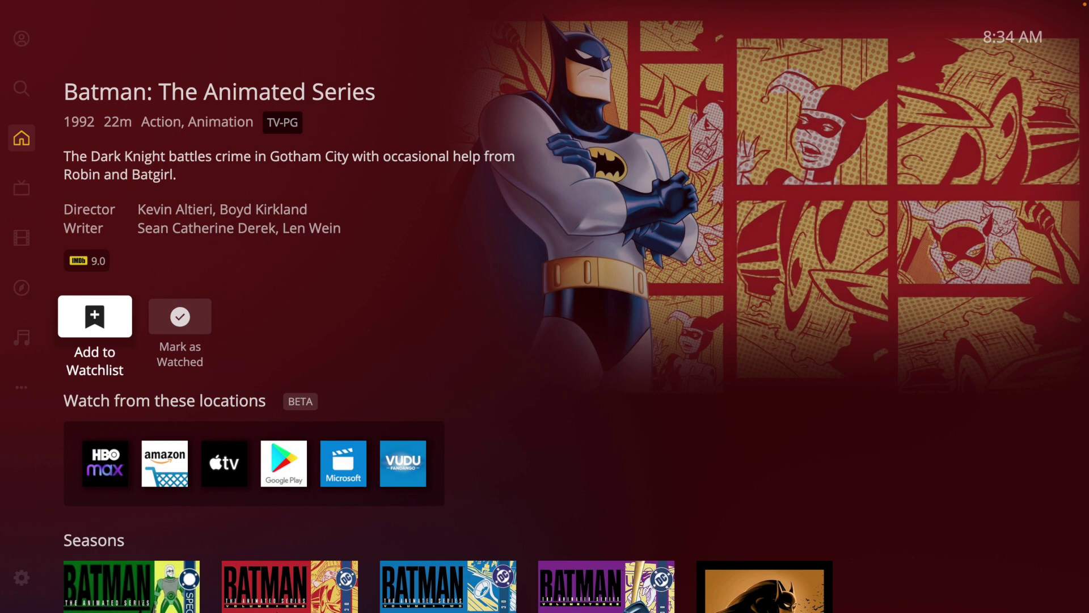
Browse the show's seasons up to Season 4, then return to the Batman results at The Batman.
{"action": "key", "text": "Down"}
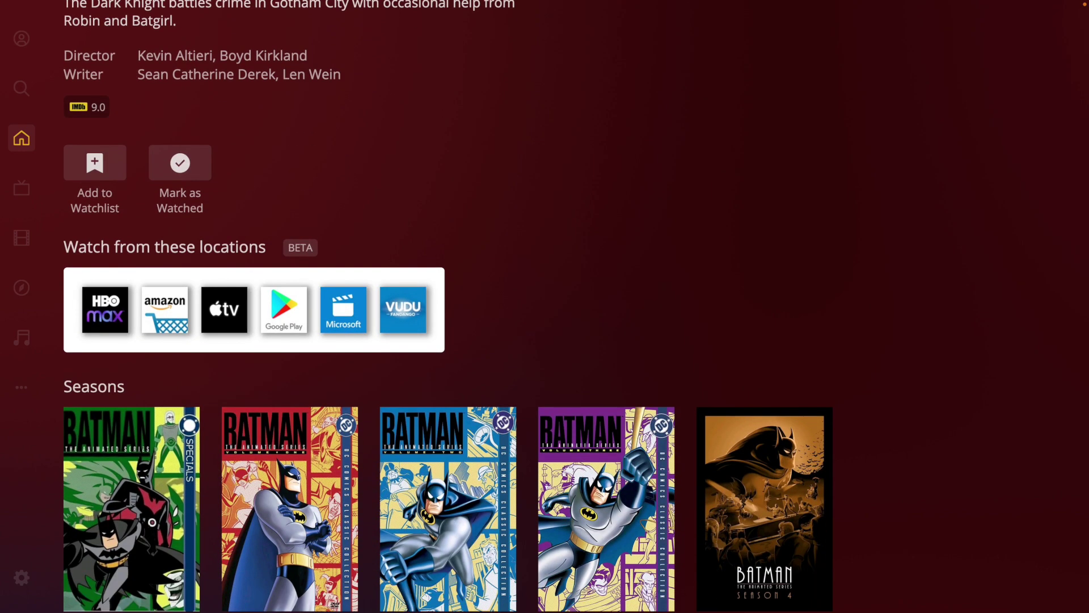
{"action": "key", "text": "Down"}
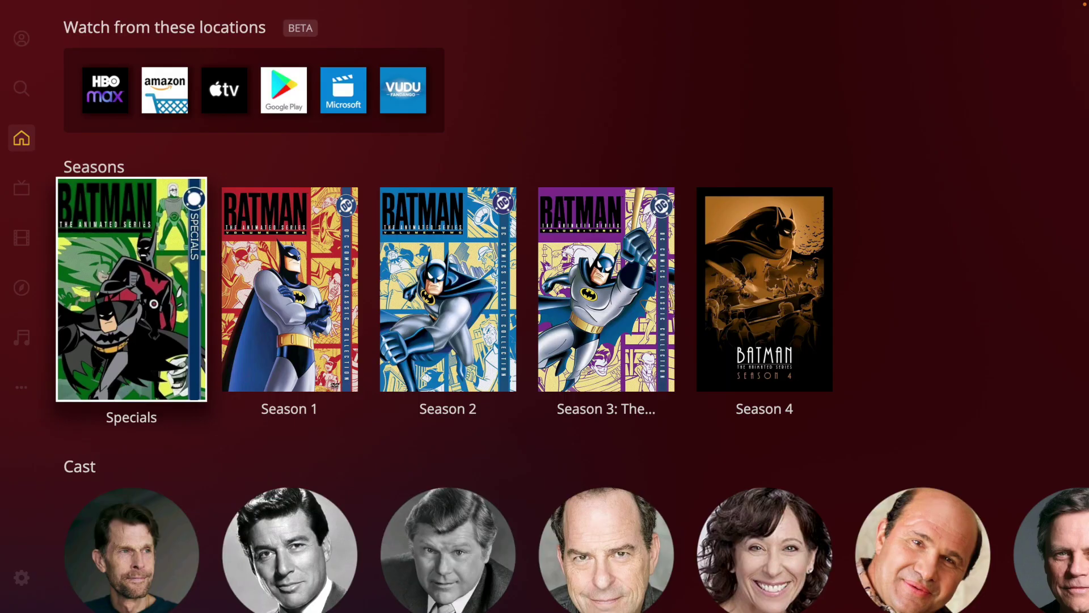
{"action": "key", "text": "Right"}
{"action": "key", "text": "Right"}
{"action": "key", "text": "Right"}
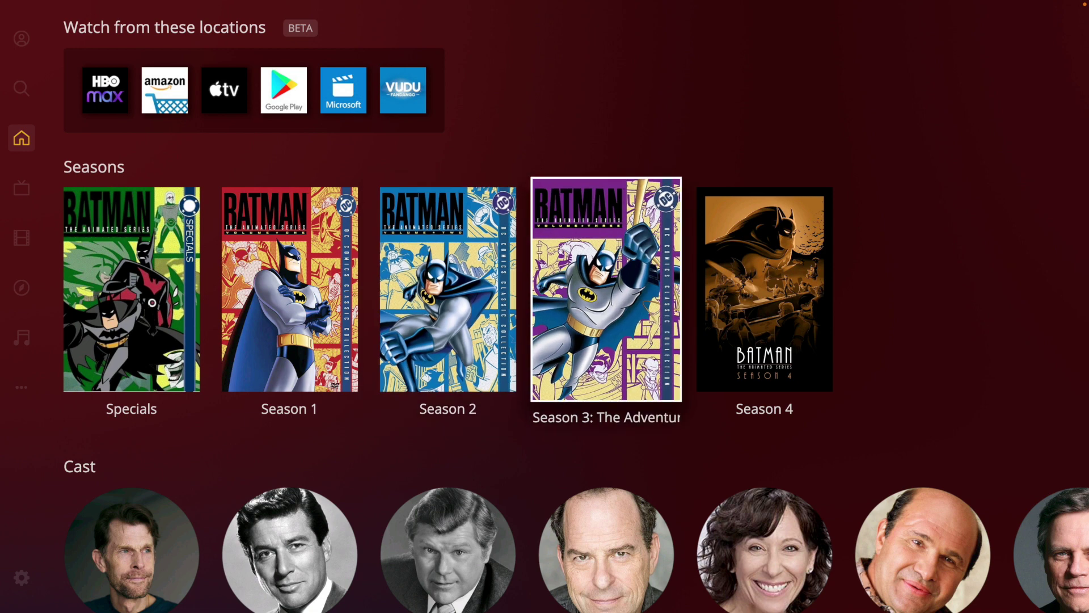
{"action": "key", "text": "Right"}
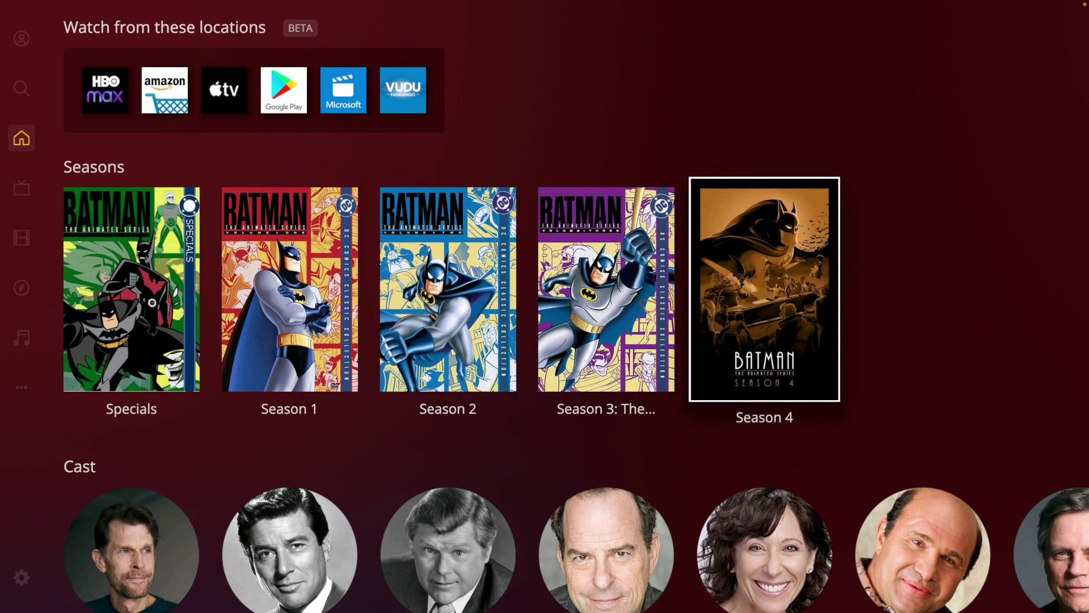
{"action": "key", "text": "Left"}
{"action": "key", "text": "Left"}
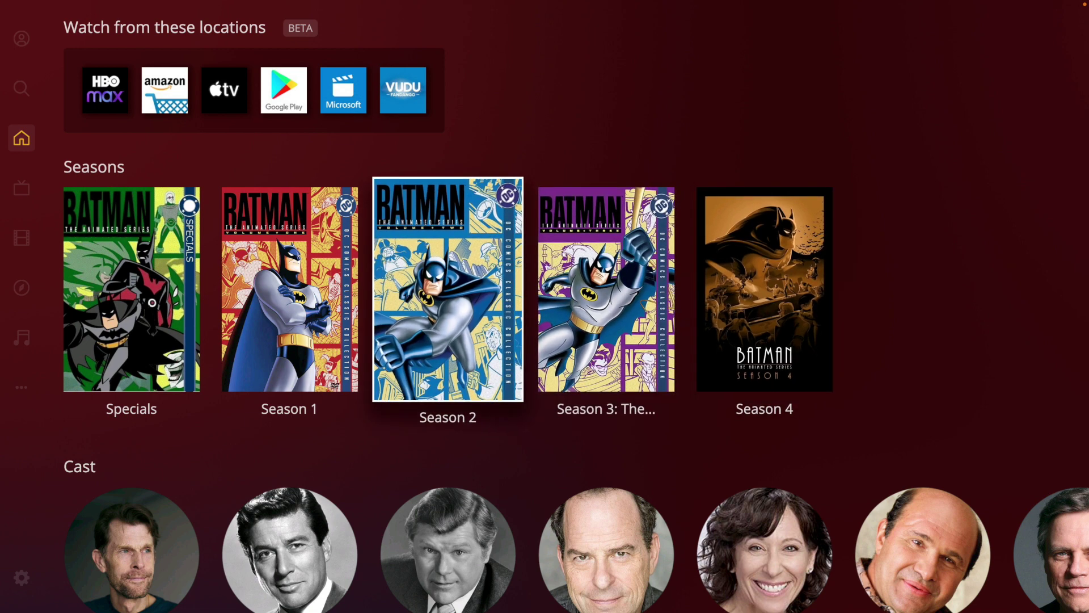
{"action": "key", "text": "Left"}
{"action": "key", "text": "Left"}
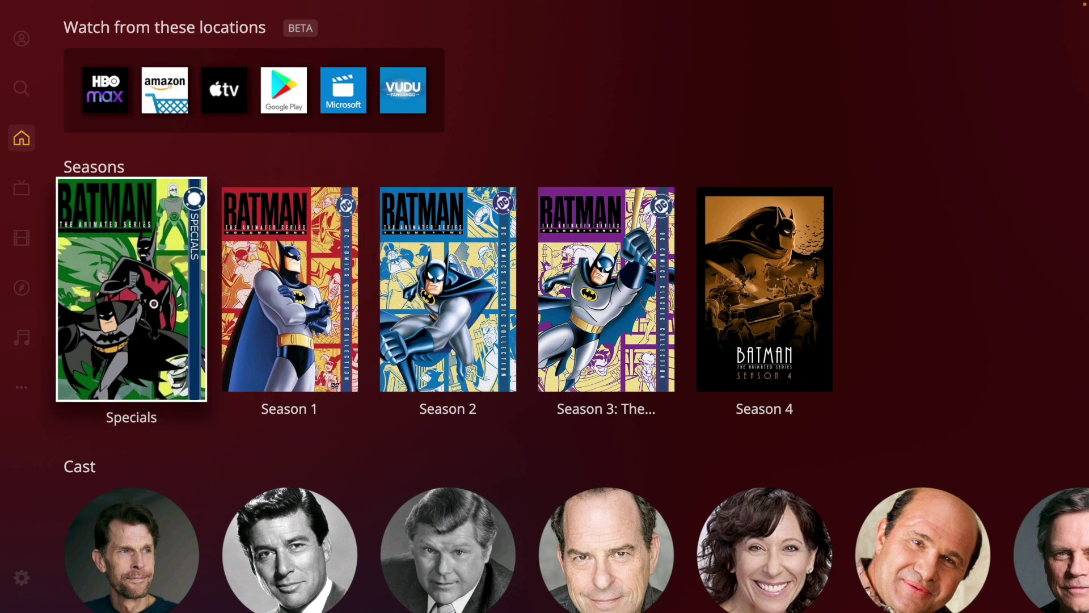
{"action": "key", "text": "Escape"}
{"action": "key", "text": "Right"}
{"action": "key", "text": "Right"}
{"action": "key", "text": "Right"}
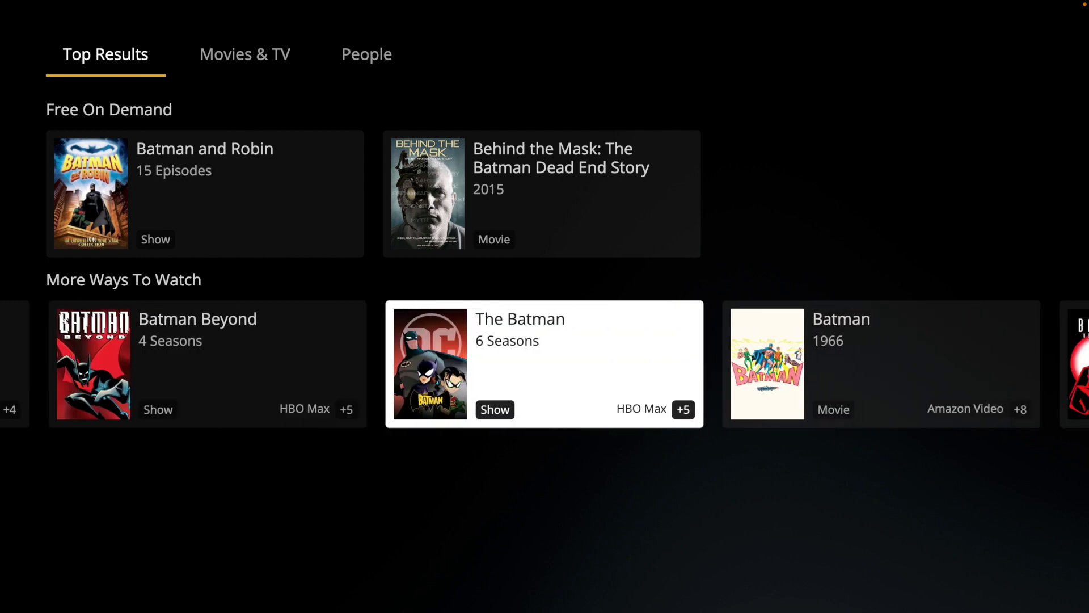
Pick the Batman Forever suggestion and view its results down to the Batman Forever movie.
{"action": "key", "text": "Escape"}
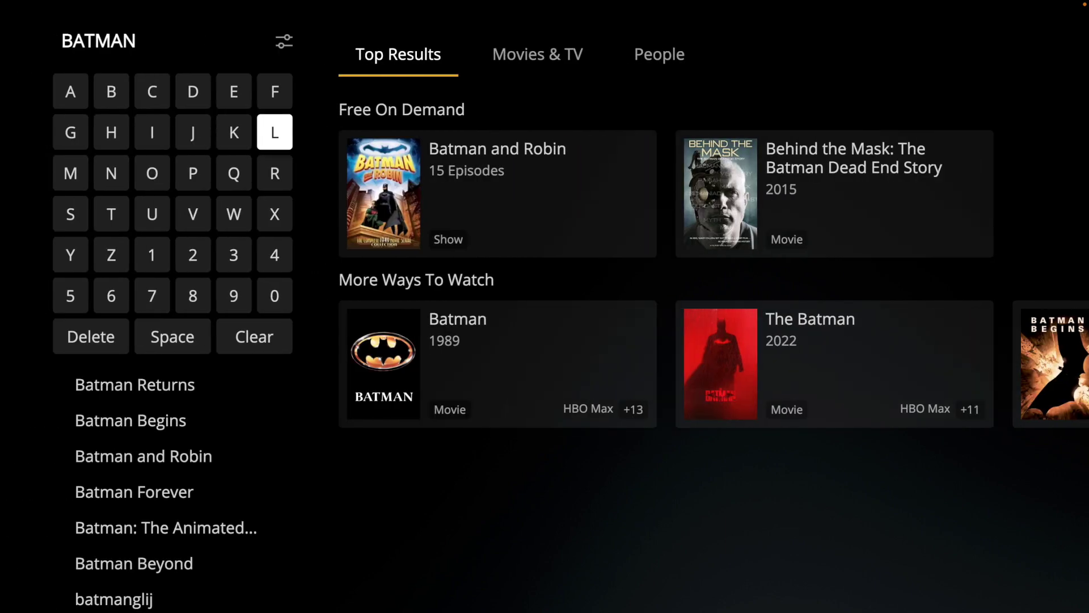
{"action": "key", "text": "Down"}
{"action": "key", "text": "Down"}
{"action": "key", "text": "Down"}
{"action": "key", "text": "Down"}
{"action": "key", "text": "Down"}
{"action": "key", "text": "Down"}
{"action": "key", "text": "Down"}
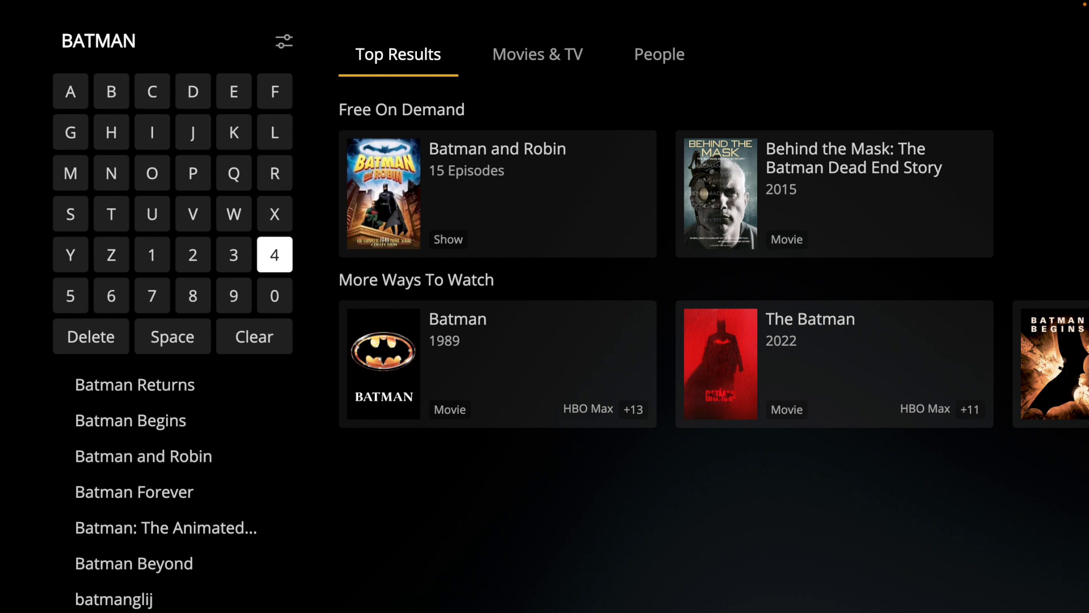
{"action": "key", "text": "Down"}
{"action": "key", "text": "Return"}
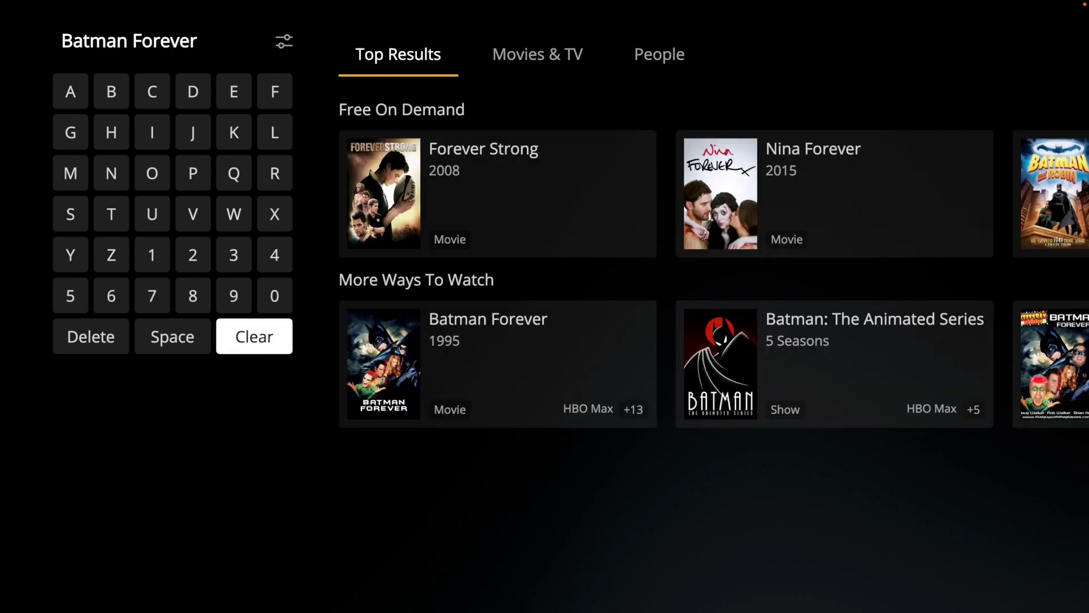
{"action": "key", "text": "Right"}
{"action": "key", "text": "Down"}
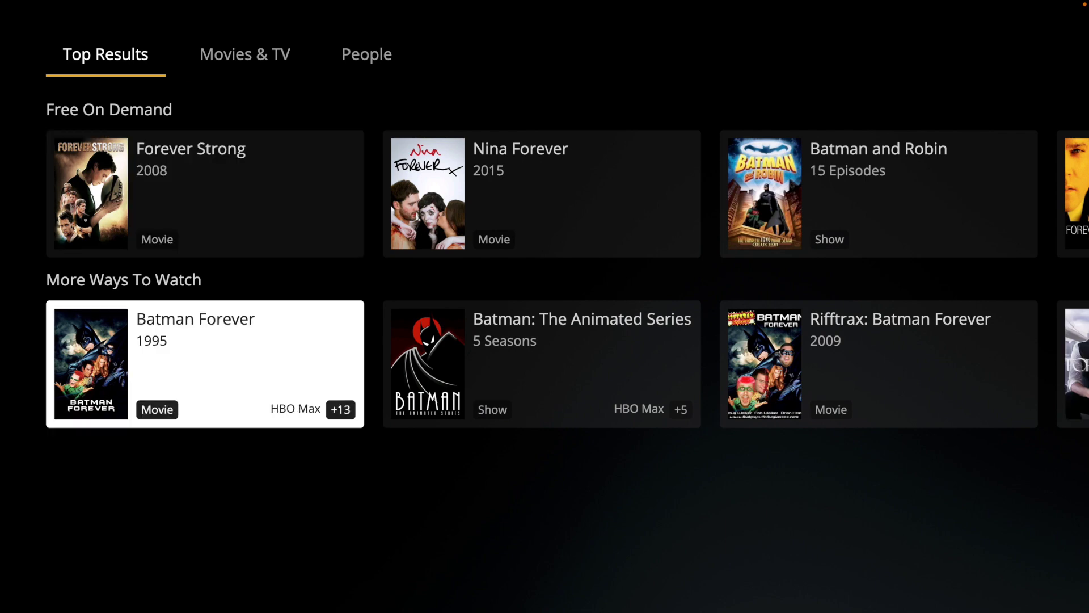
Return to the keyboard and delete the search query until the box is empty.
{"action": "key", "text": "Left"}
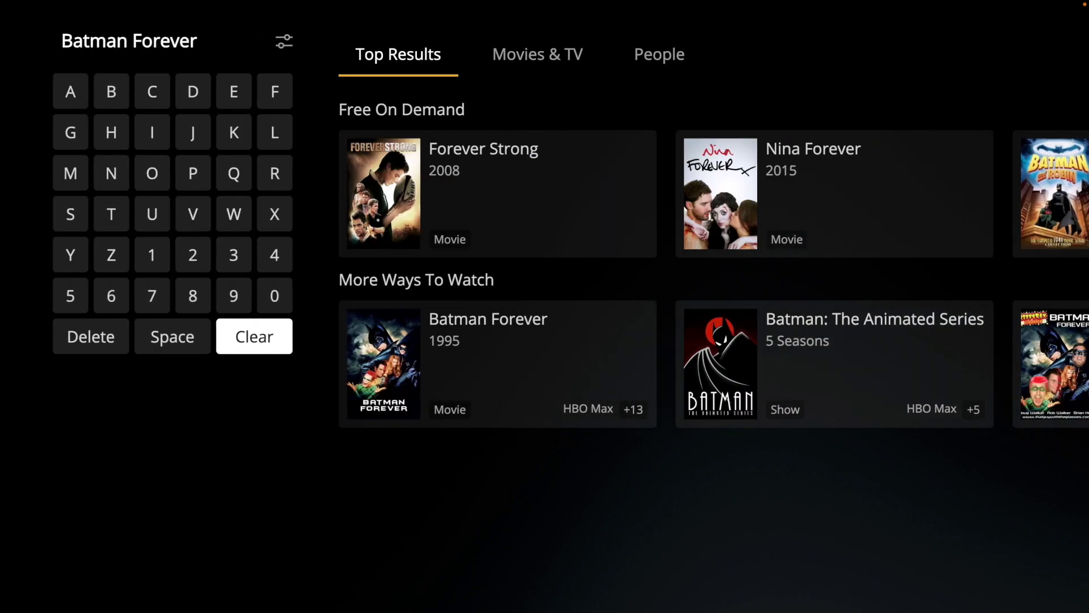
{"action": "key", "text": "BackSpace"}
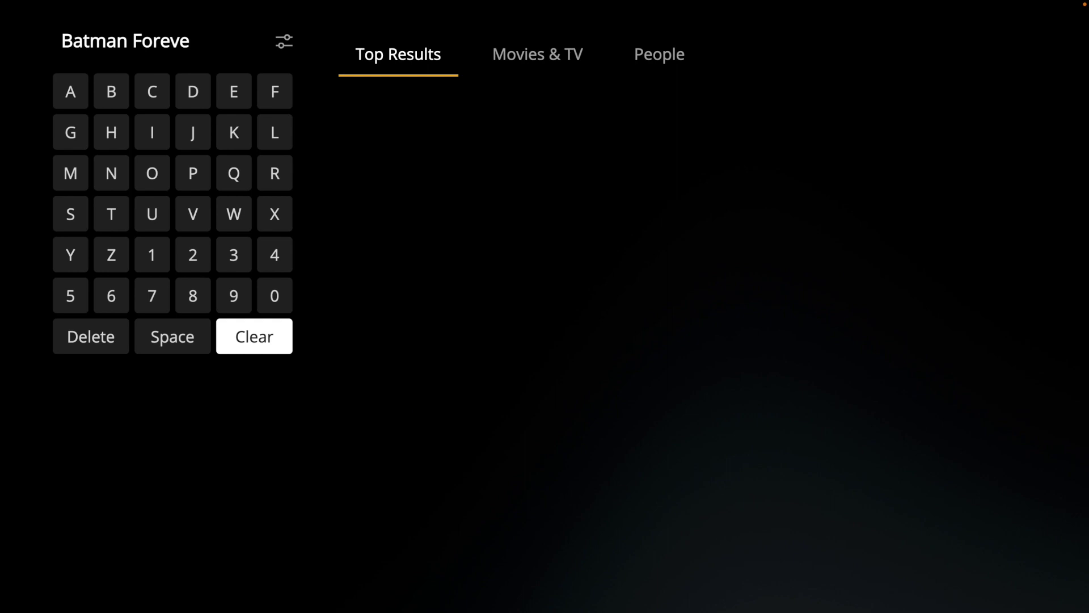
{"action": "key", "text": "BackSpace"}
{"action": "key", "text": "BackSpace"}
{"action": "key", "text": "BackSpace"}
{"action": "key", "text": "BackSpace"}
{"action": "key", "text": "BackSpace"}
{"action": "key", "text": "BackSpace"}
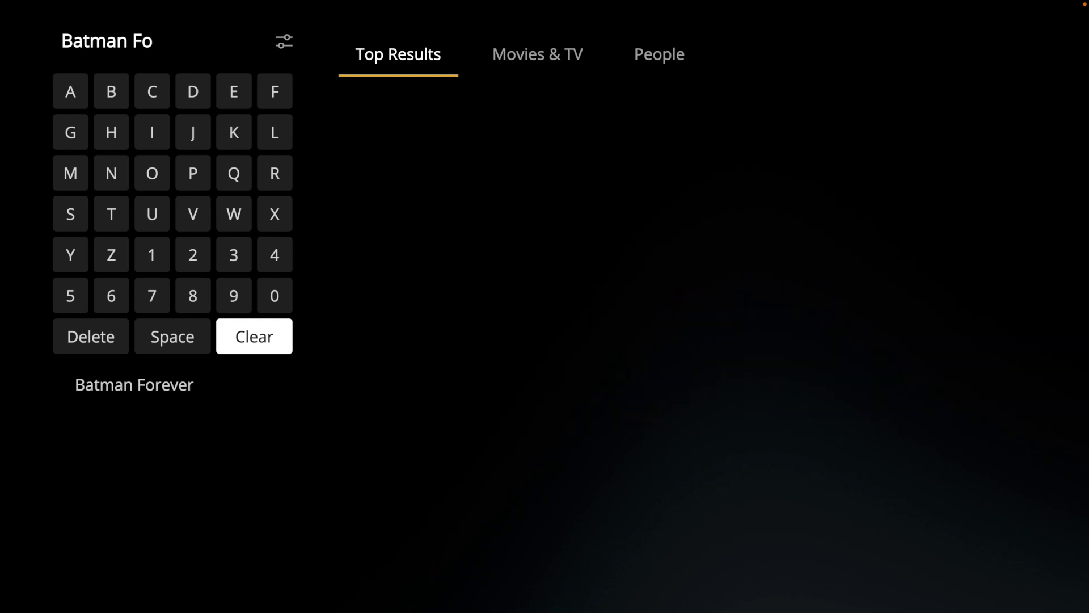
{"action": "key", "text": "BackSpace"}
{"action": "key", "text": "BackSpace"}
{"action": "key", "text": "BackSpace"}
{"action": "key", "text": "BackSpace"}
{"action": "key", "text": "BackSpace"}
{"action": "key", "text": "BackSpace"}
{"action": "key", "text": "BackSpace"}
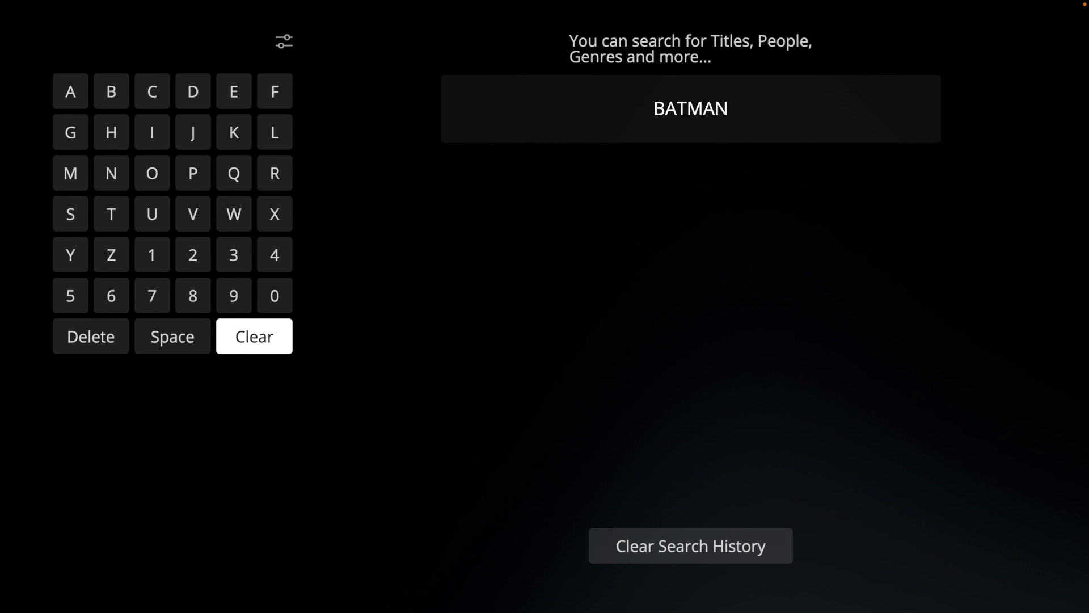
Enter YELLOWSTONE and move down the results to the Yellowstone (2018) show.
{"action": "type", "text": "Y"}
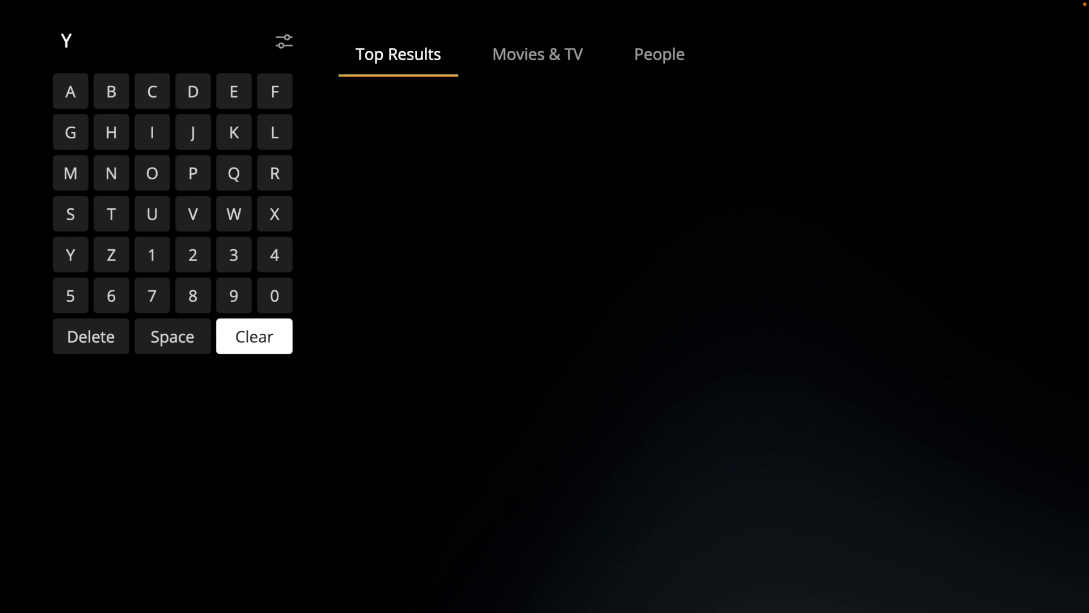
{"action": "type", "text": "ELLOWSTONE"}
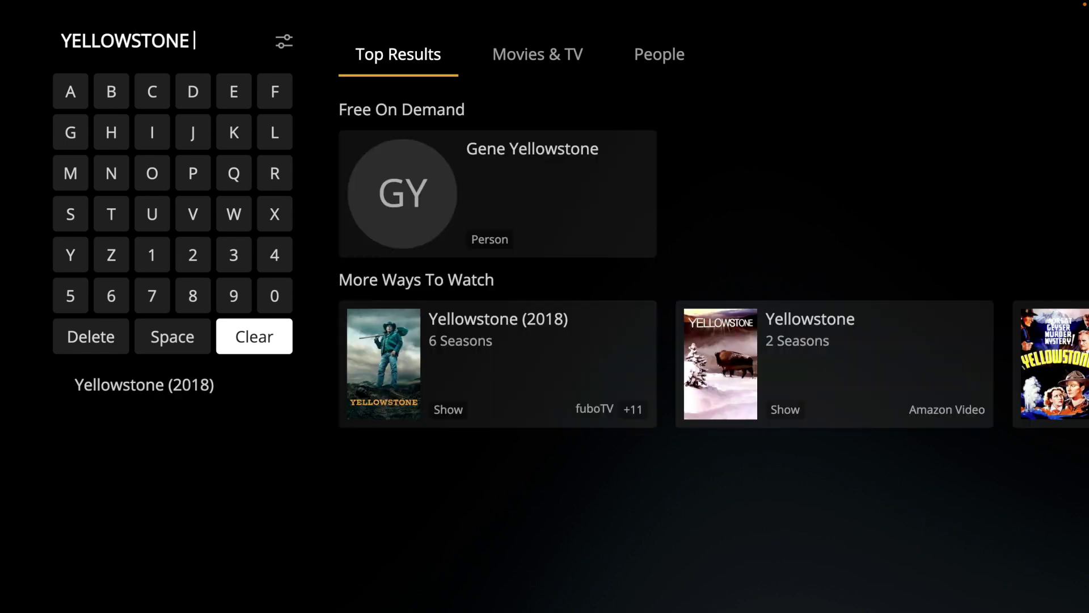
{"action": "key", "text": "Right"}
{"action": "key", "text": "Down"}
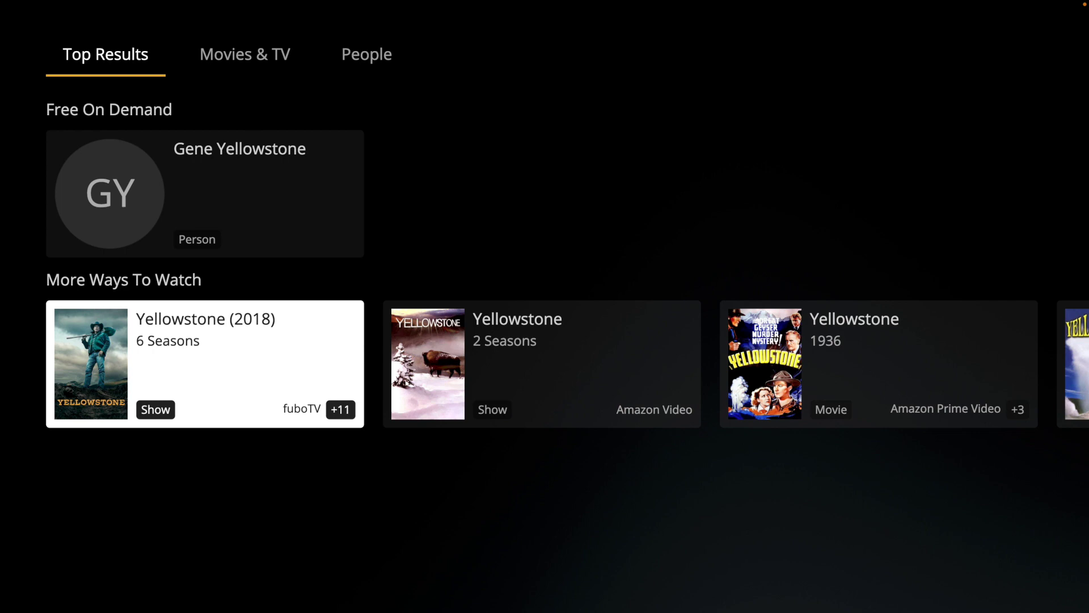